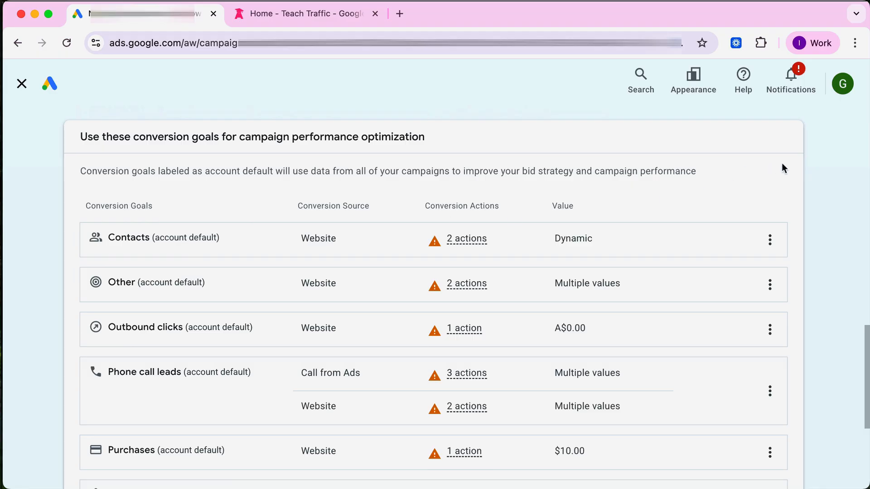
Accept the account-default conversion goals and continue without selecting Website visits or Phone calls as results
scroll(806, 240, down, 5)
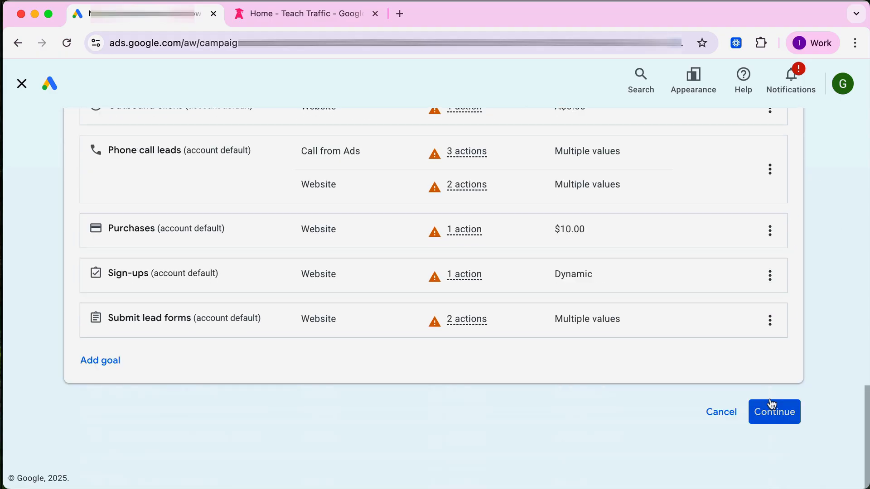
click(777, 414)
scroll(766, 402, down, 3)
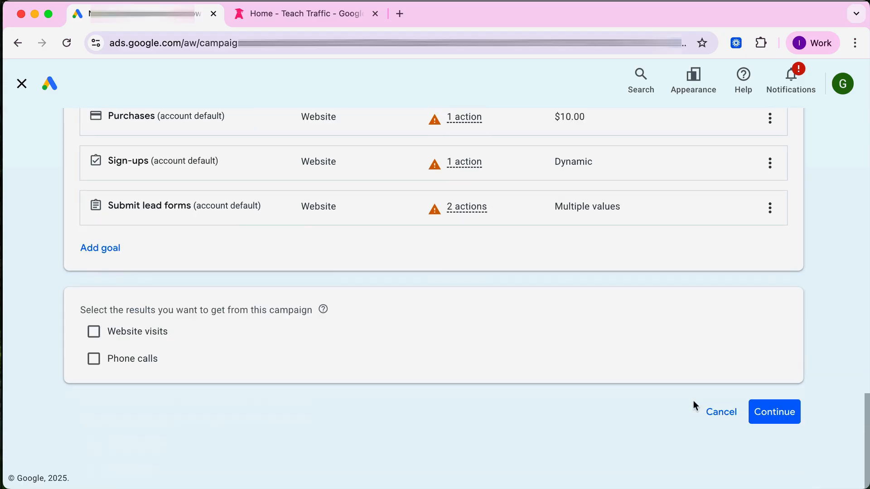
click(773, 414)
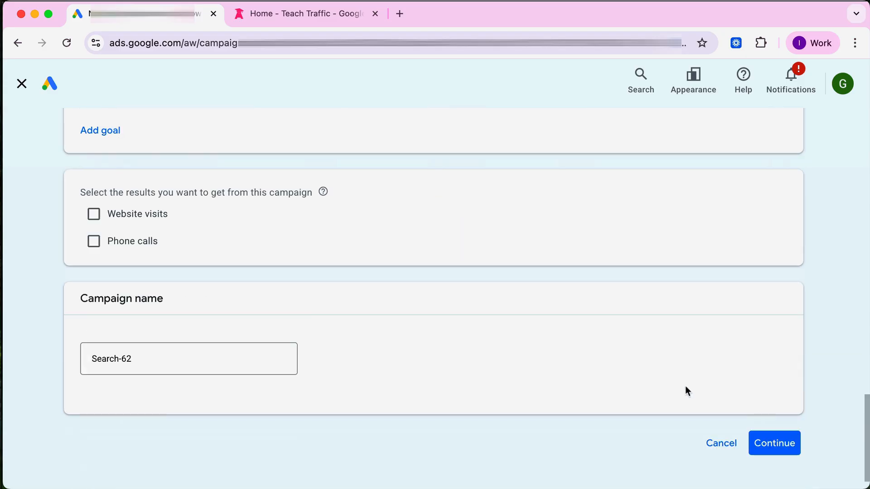
Replace the number at the end of the campaign name with "TeachTraffic" and continue to the bidding settings
drag(137, 358, 121, 360)
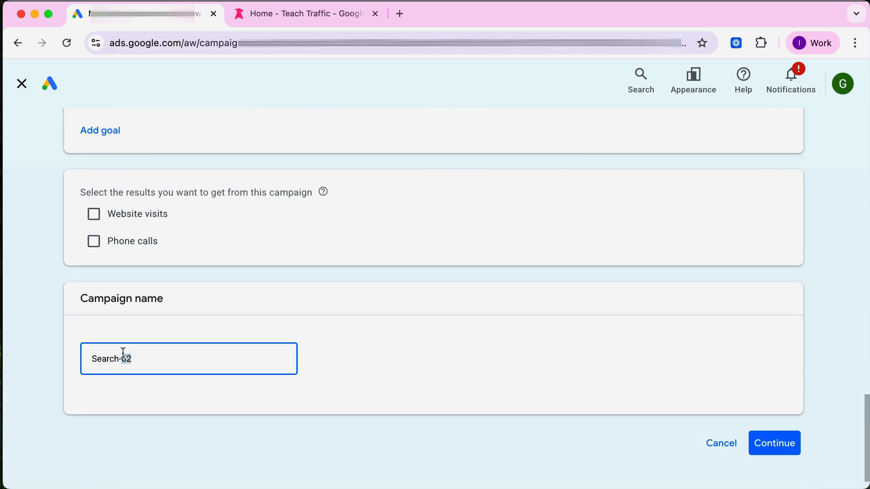
text(- TeachtTraffic)
click(771, 442)
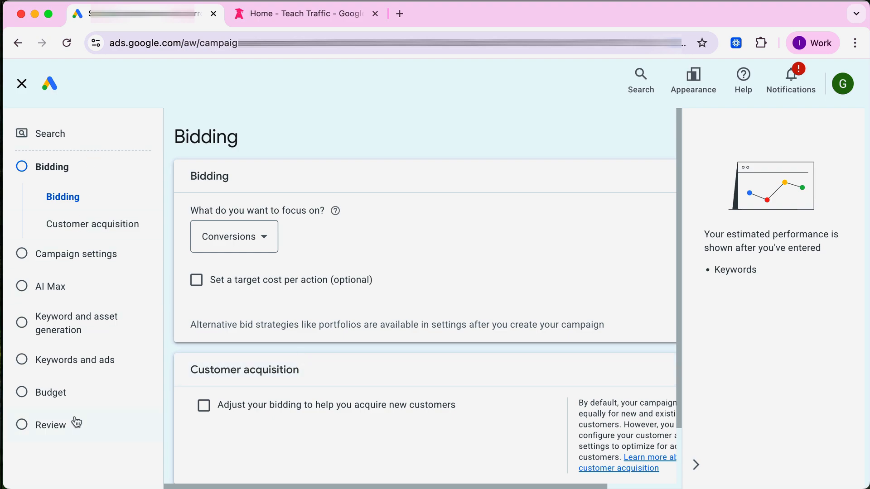
Keep Conversions as the bidding focus without a target cost per action and proceed to the campaign settings
click(696, 466)
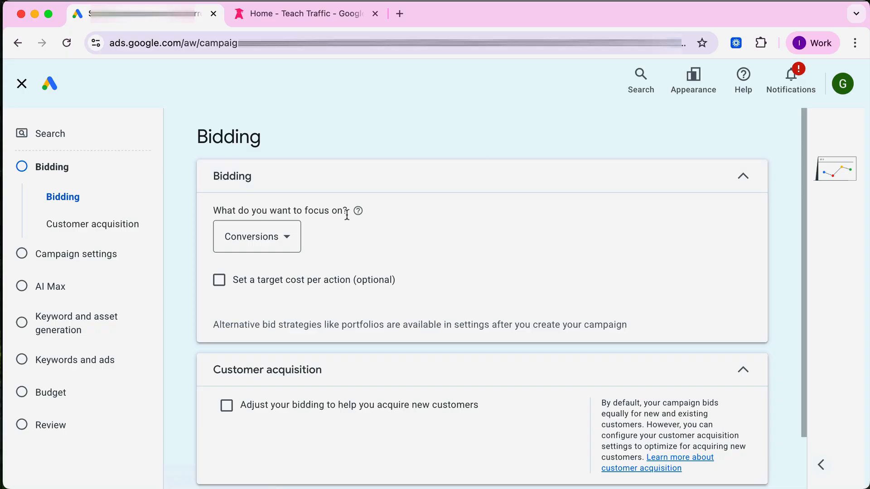
click(283, 240)
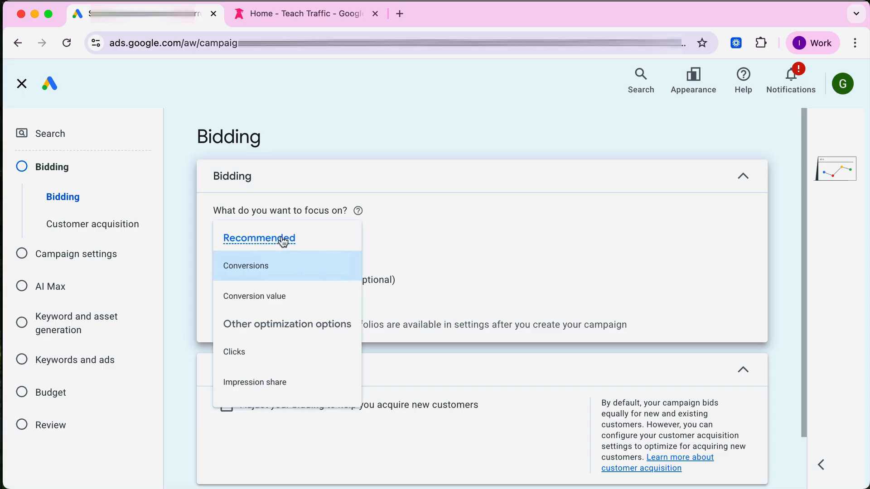
click(278, 274)
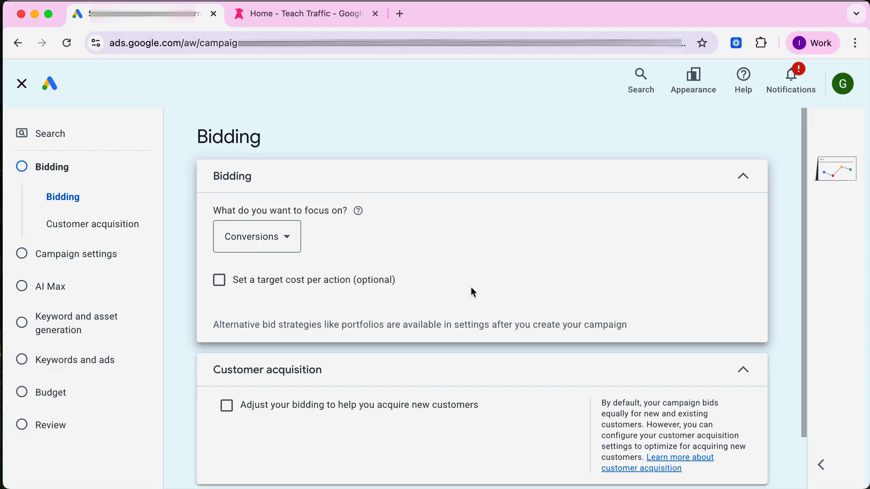
scroll(519, 305, down, 3)
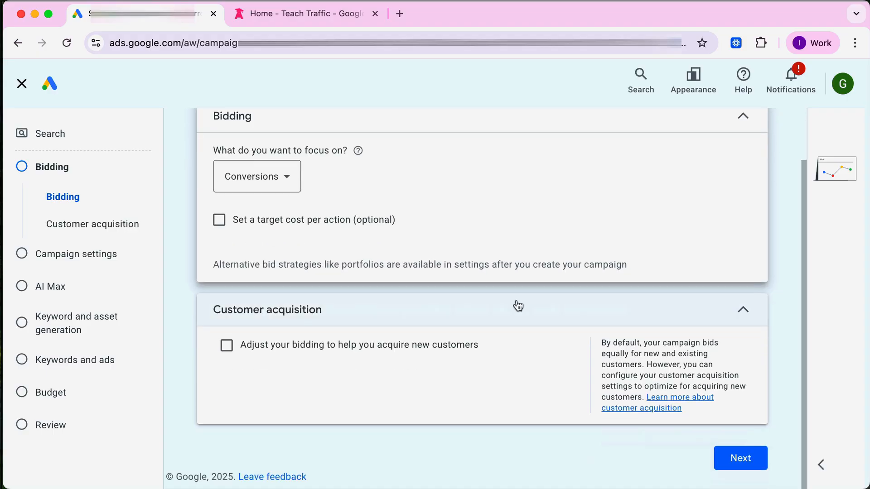
click(751, 461)
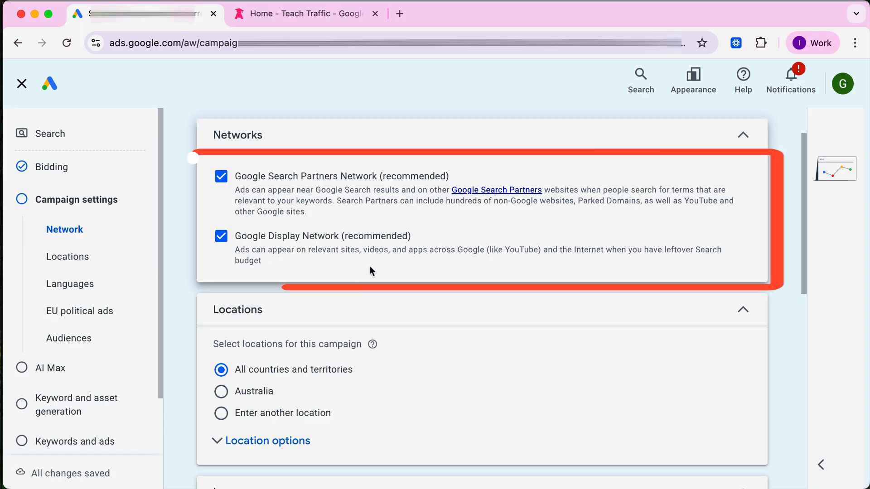
Exclude the Google Display Network and the Google Search Partners Network from the campaign
scroll(370, 268, down, 1)
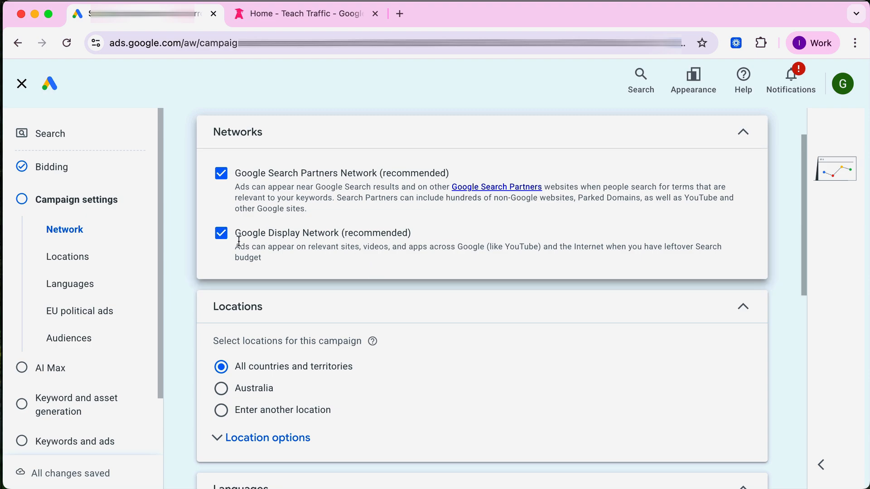
click(221, 234)
click(221, 174)
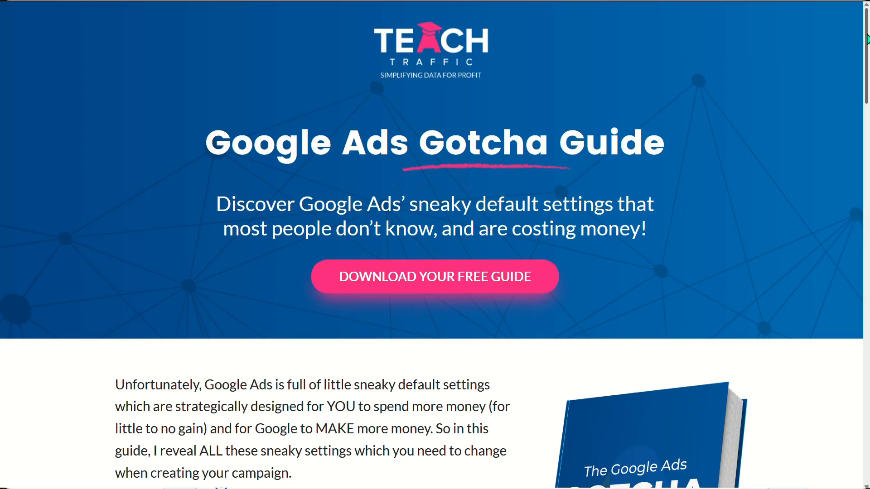
drag(868, 39, 868, 101)
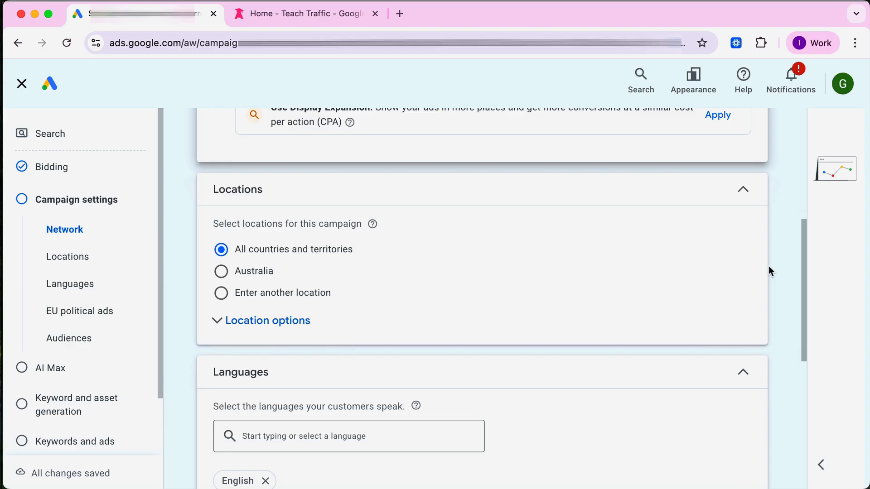
Set the campaign's location targeting to Australia
scroll(260, 192, down, 1)
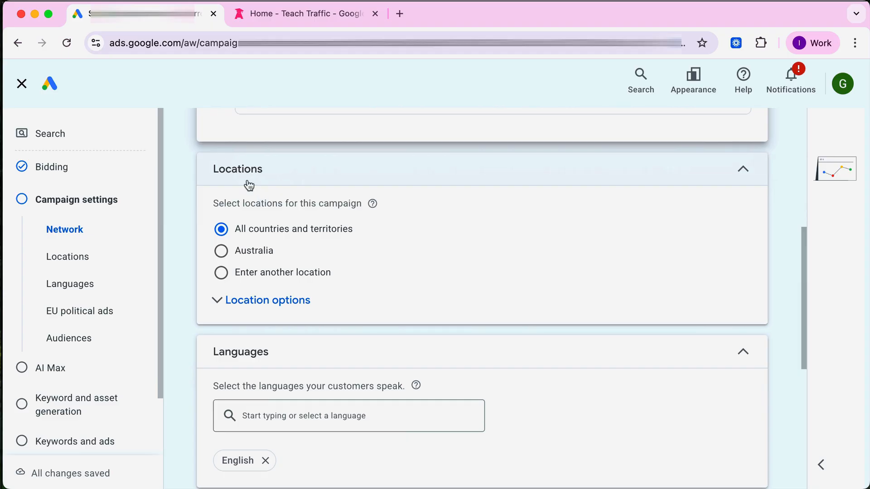
click(246, 256)
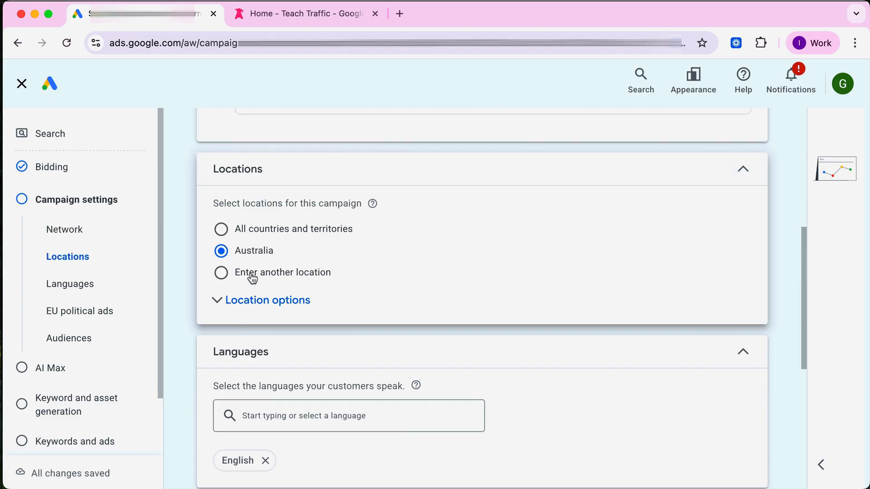
Try including the United States as another target location, remove it and return the targeting to Australia
click(249, 274)
click(288, 313)
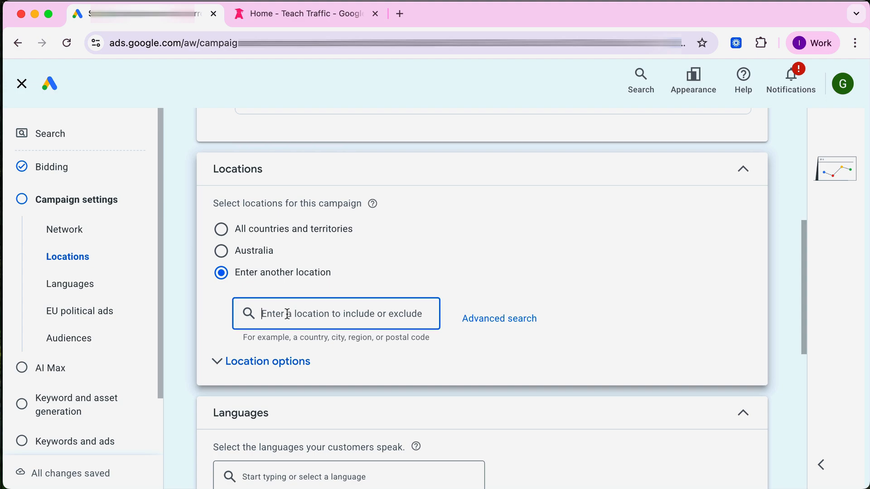
text(united st)
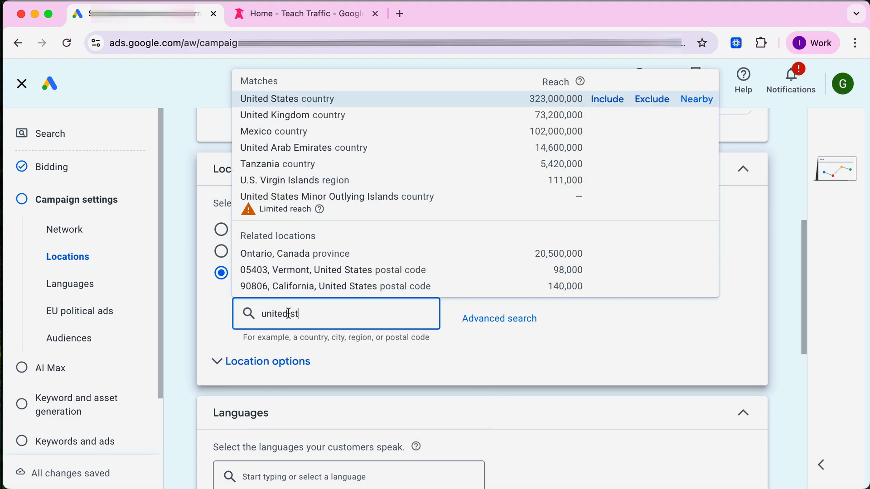
click(603, 98)
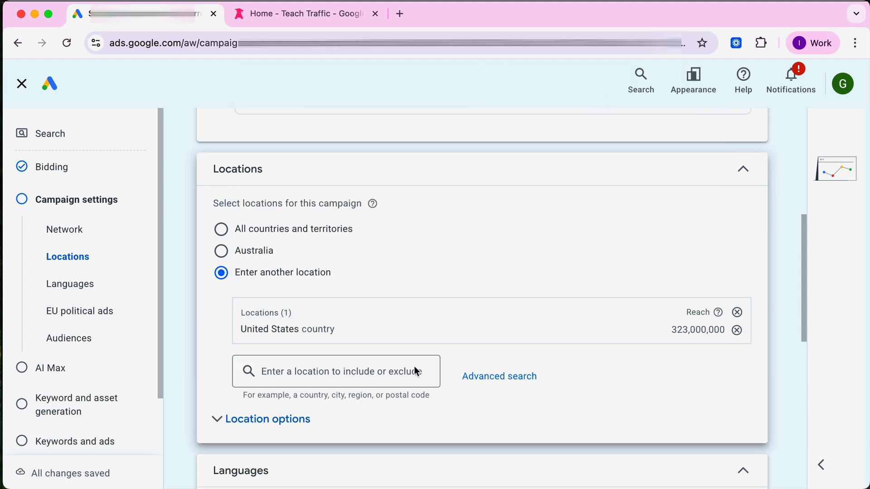
click(737, 330)
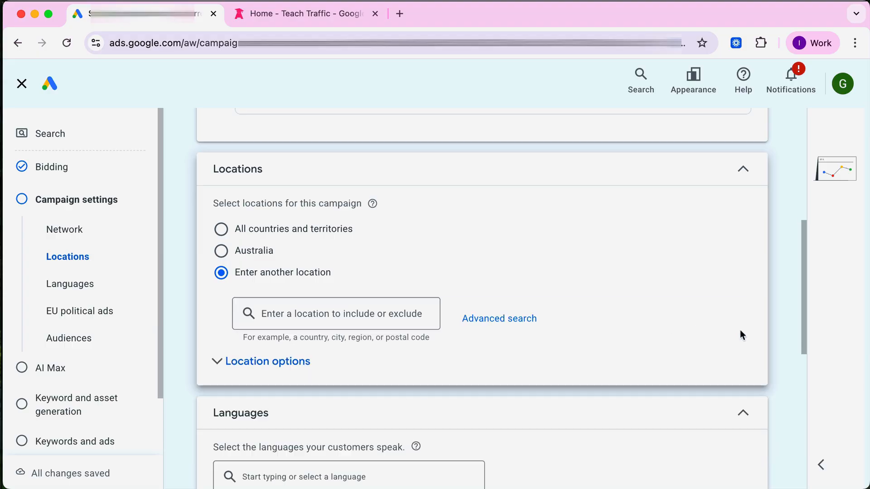
click(244, 251)
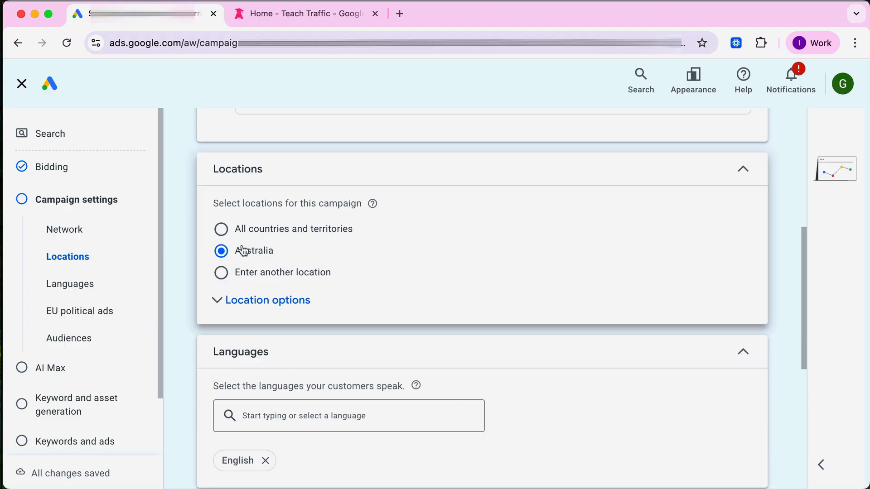
Expand the location options and limit targeting to Presence: People in or regularly in your included locations
click(248, 301)
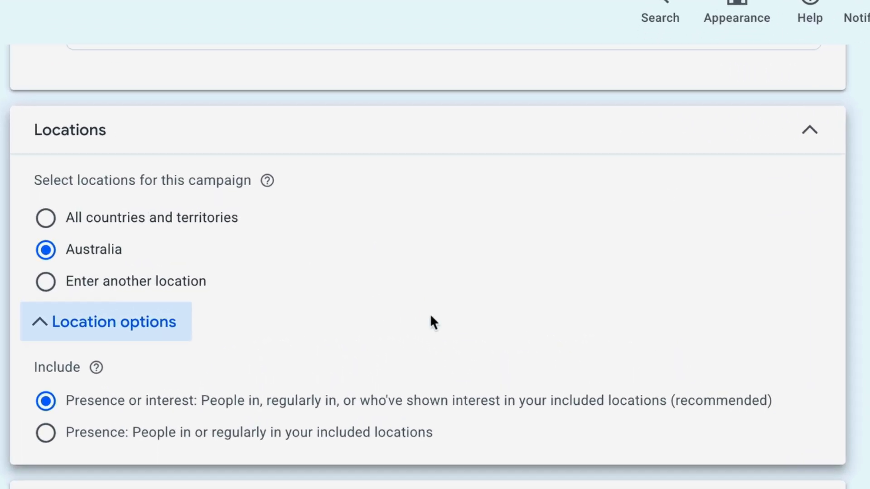
scroll(431, 323, down, 2)
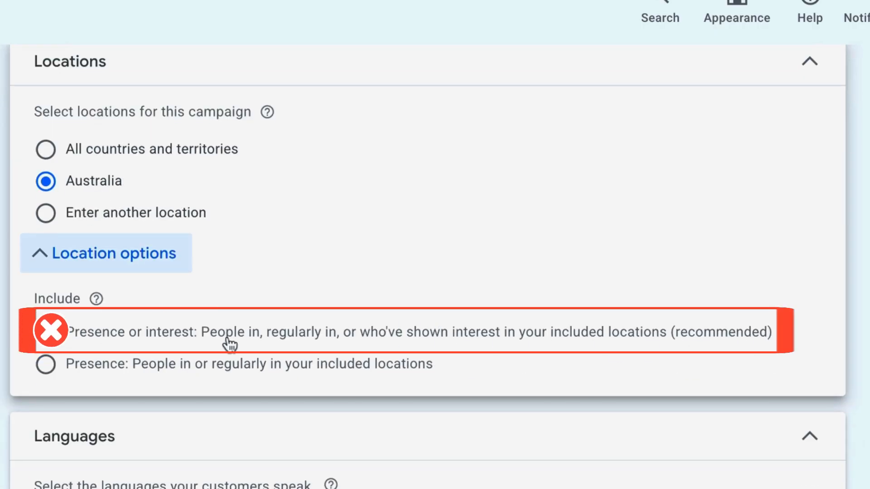
click(53, 372)
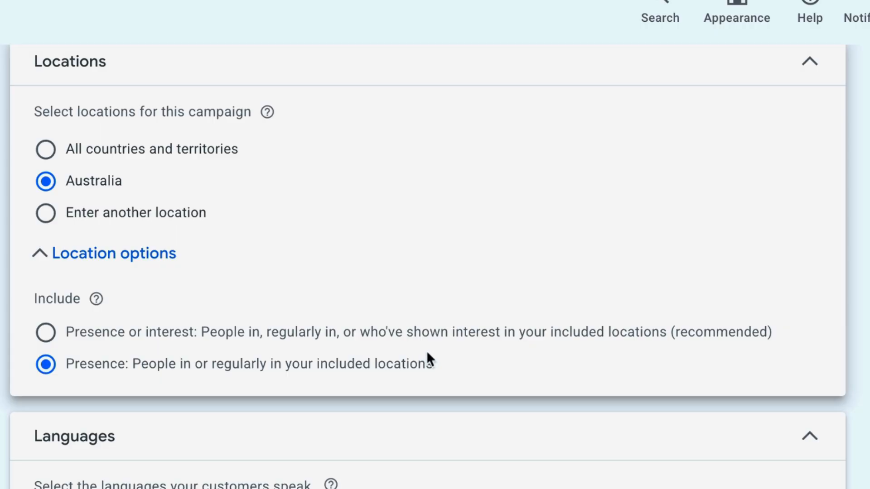
Keep English as the campaign language and declare that the campaign doesn't have EU political ads
scroll(498, 374, down, 1)
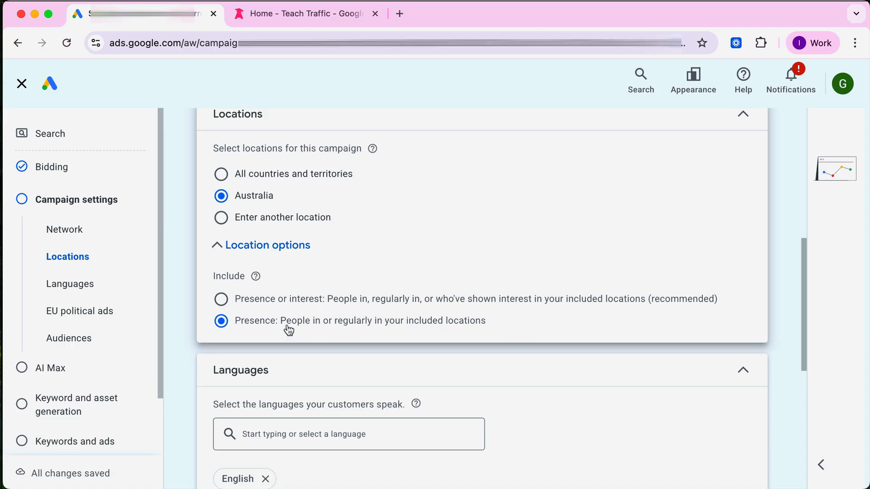
scroll(501, 345, down, 3)
scroll(501, 342, down, 5)
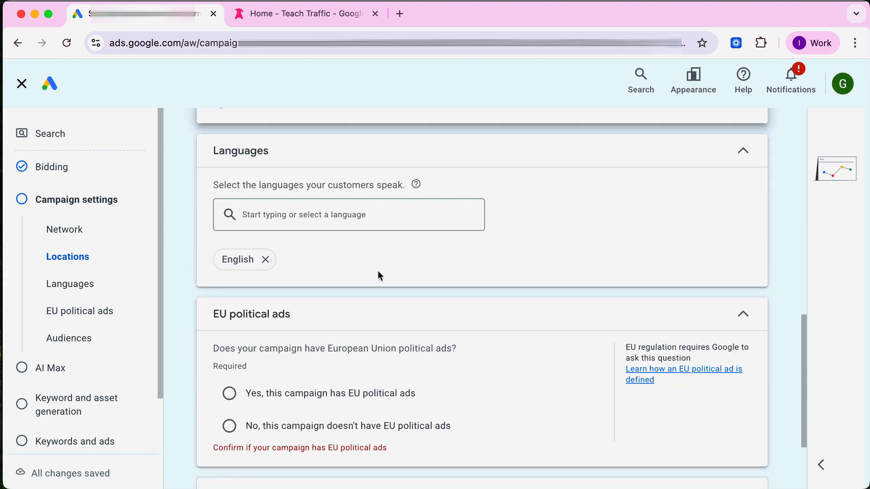
scroll(377, 272, down, 5)
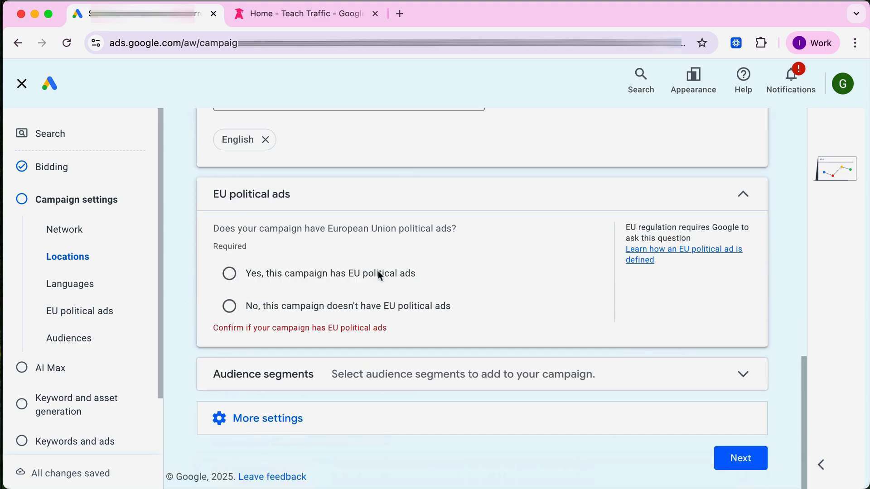
click(279, 313)
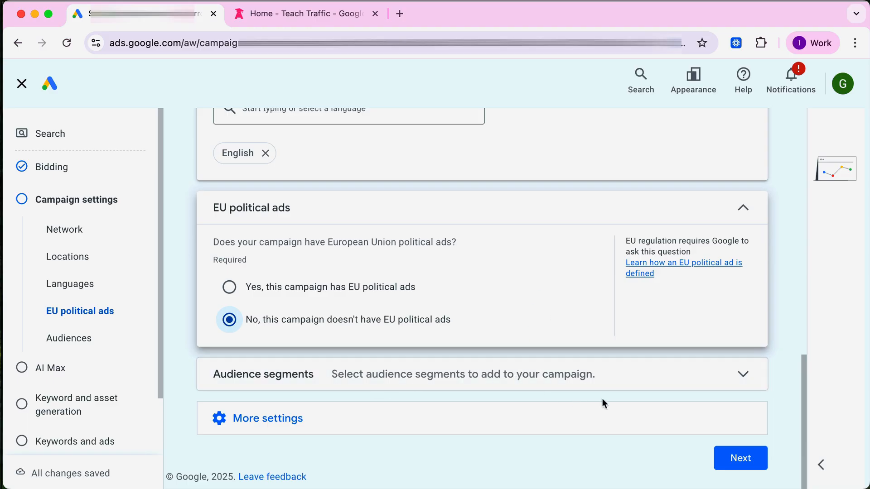
Expand the additional campaign settings, leave them at their defaults and proceed to the AI Max stage
click(493, 420)
scroll(500, 398, down, 5)
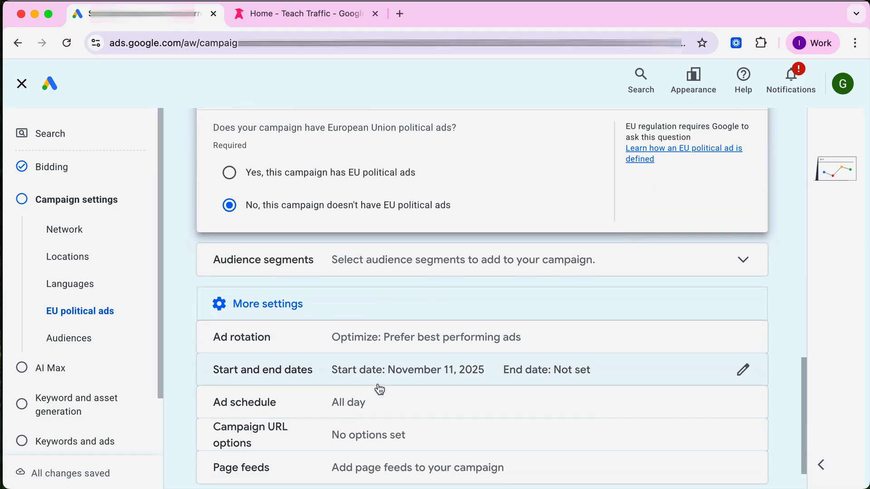
click(748, 462)
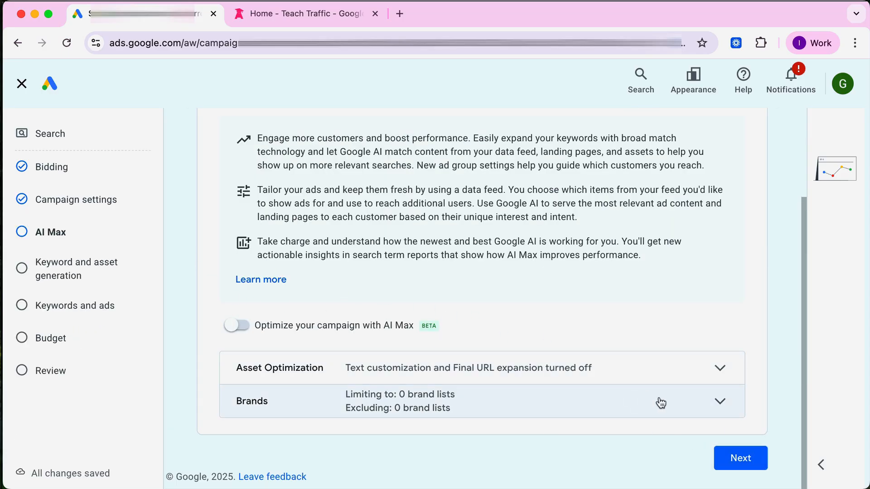
Leave AI Max optimization turned off and skip the keyword and asset generation
click(739, 458)
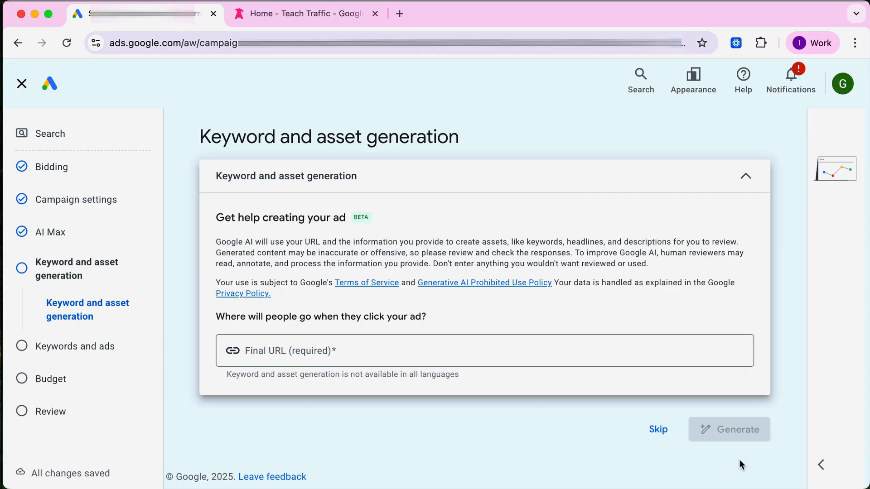
click(658, 430)
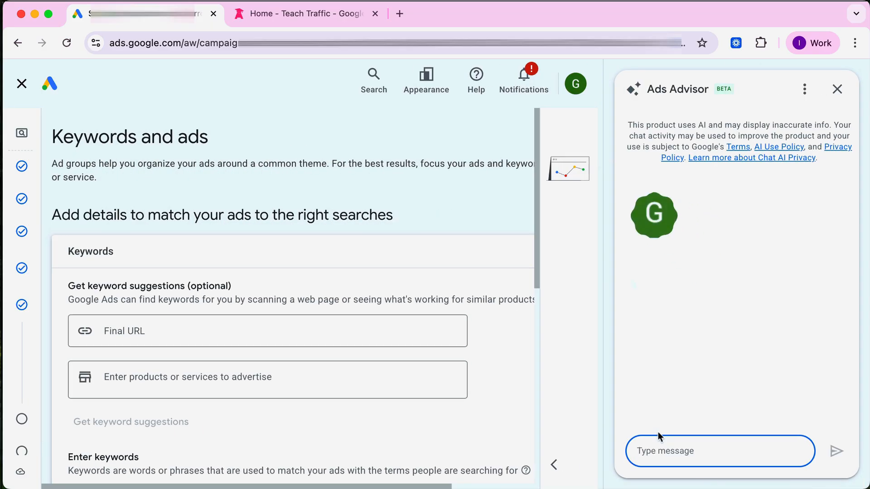
Close the Ads Advisor chat and enter the quoted keywords "google ads training course" and "facebook ads training courses", one per line
click(836, 92)
scroll(535, 361, down, 2)
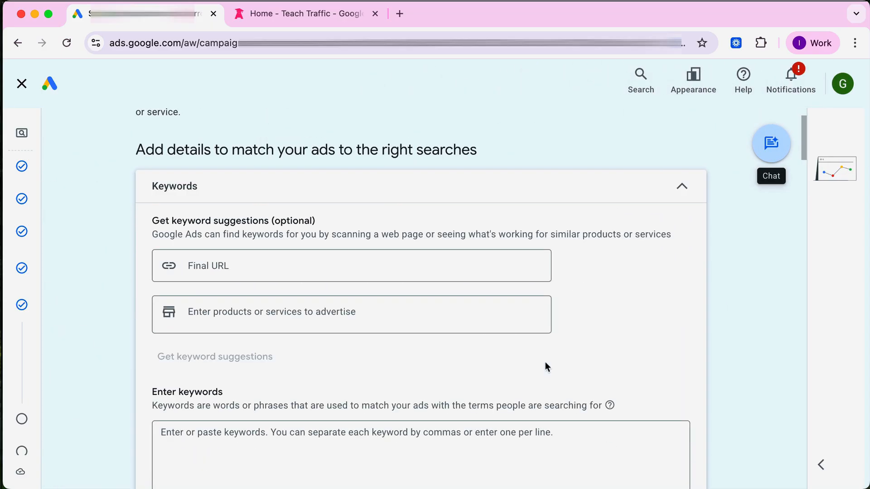
mouse_move(36, 339)
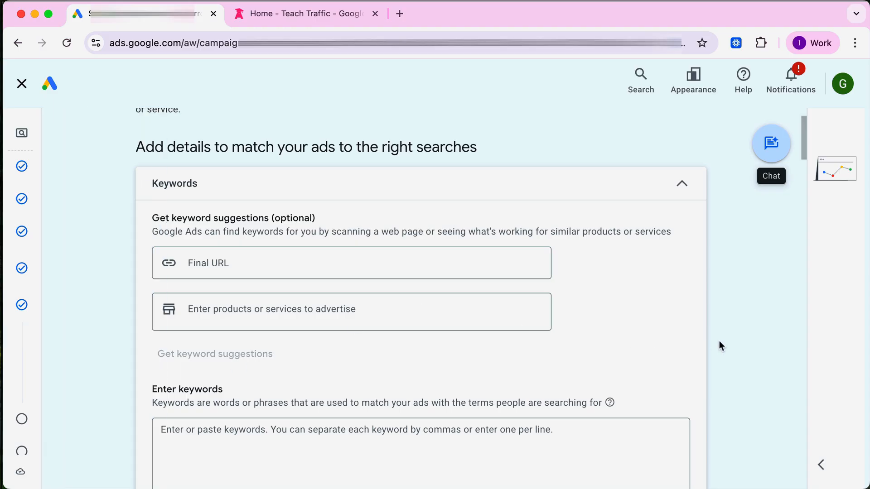
scroll(721, 350, down, 3)
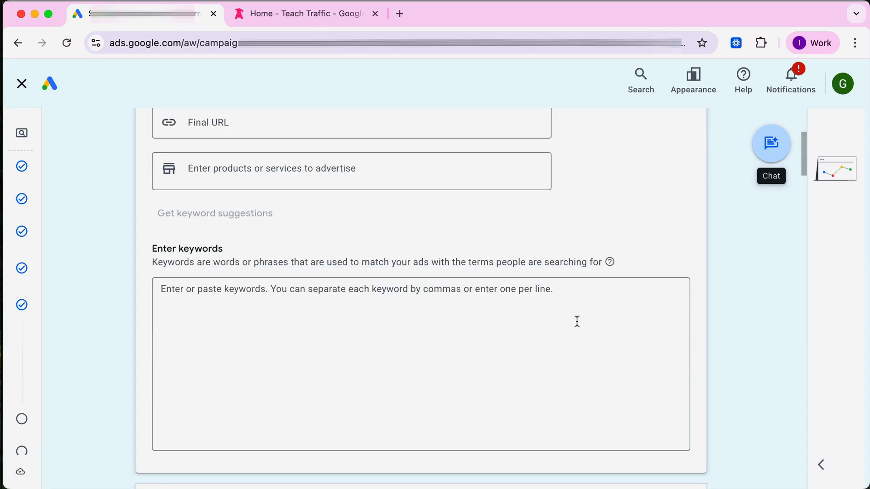
click(253, 364)
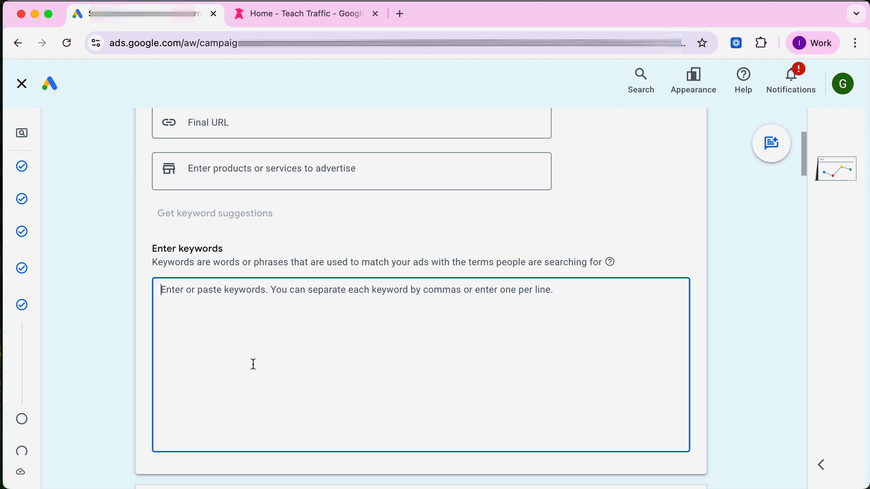
text(")
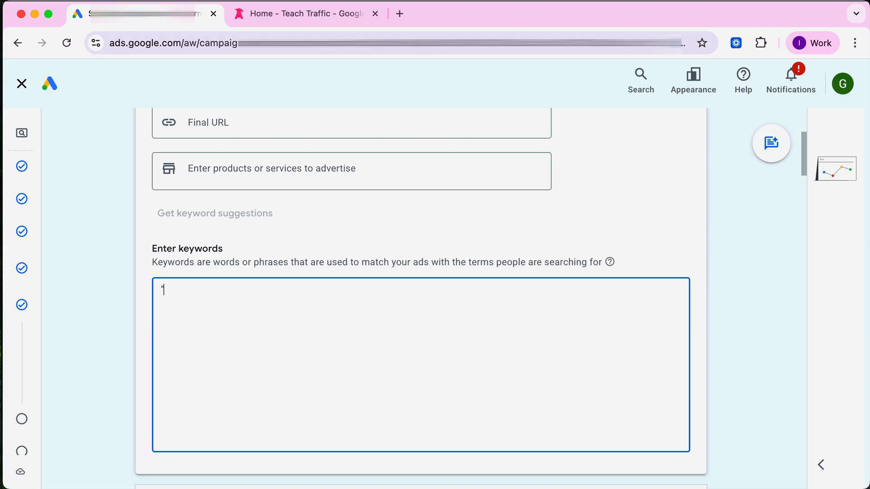
text(google ads training course)
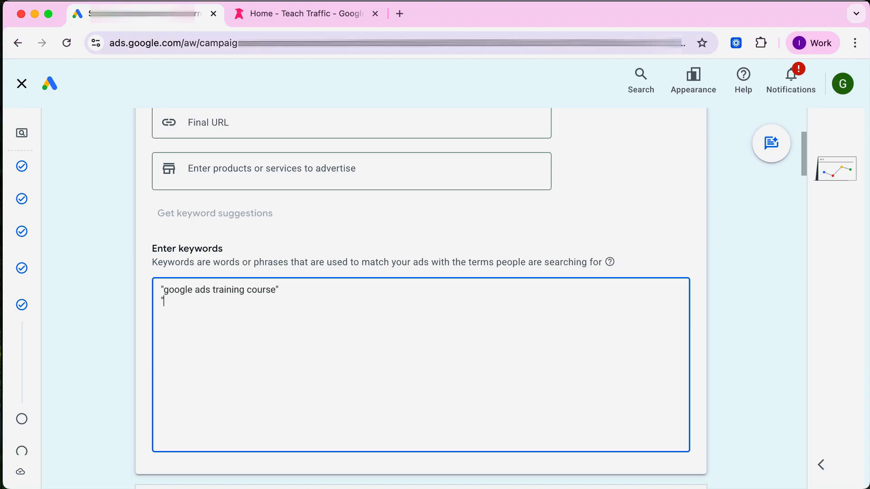
text(" "facebook ads training courses)
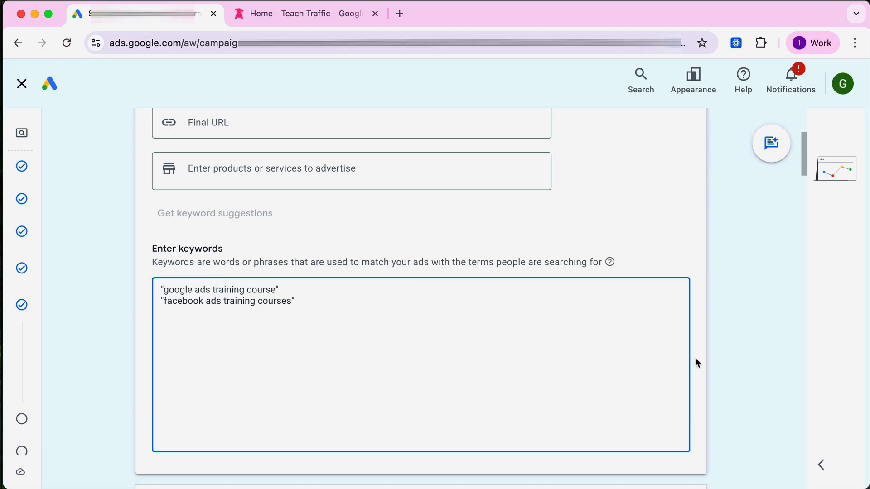
scroll(726, 352, down, 4)
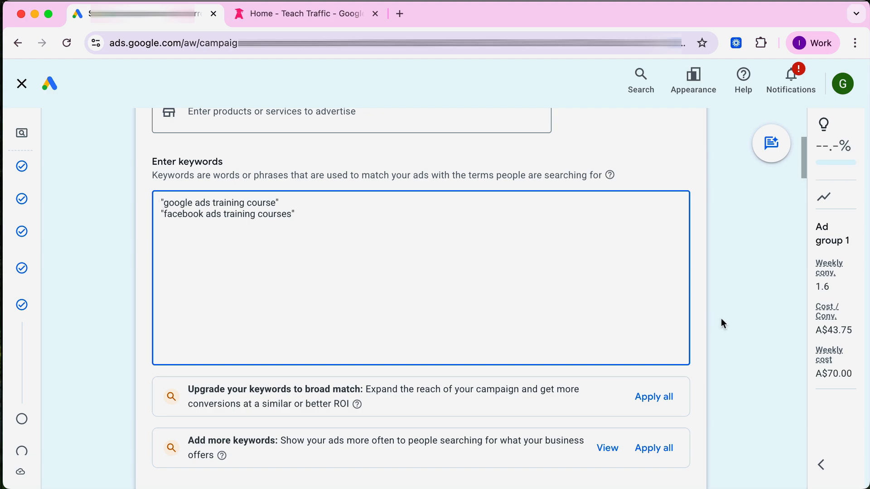
scroll(726, 321, down, 5)
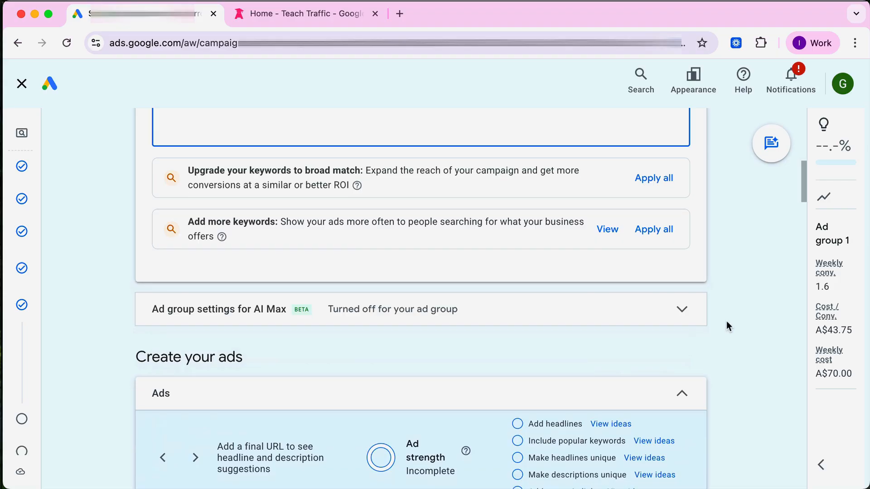
scroll(727, 320, down, 3)
scroll(726, 321, down, 5)
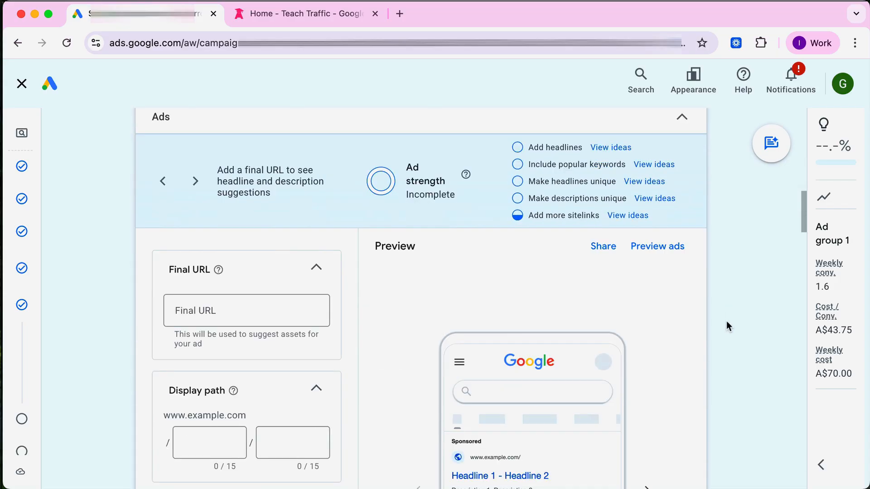
scroll(726, 320, up, 2)
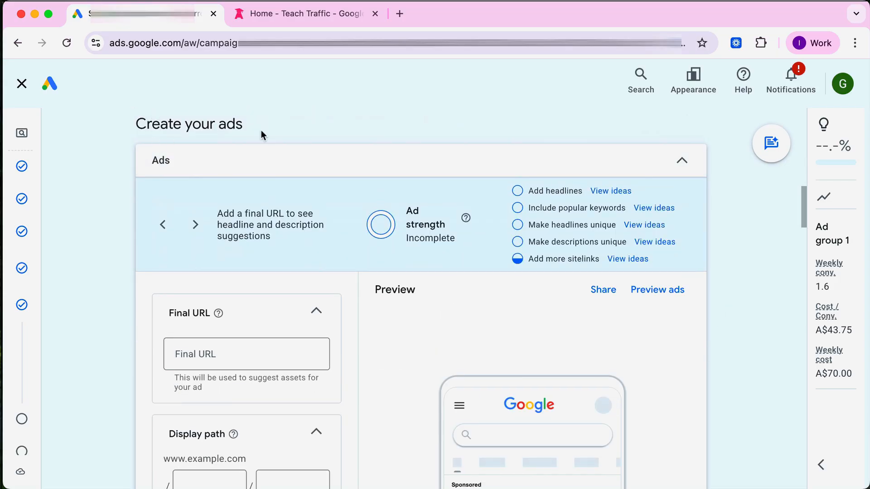
scroll(134, 257, down, 3)
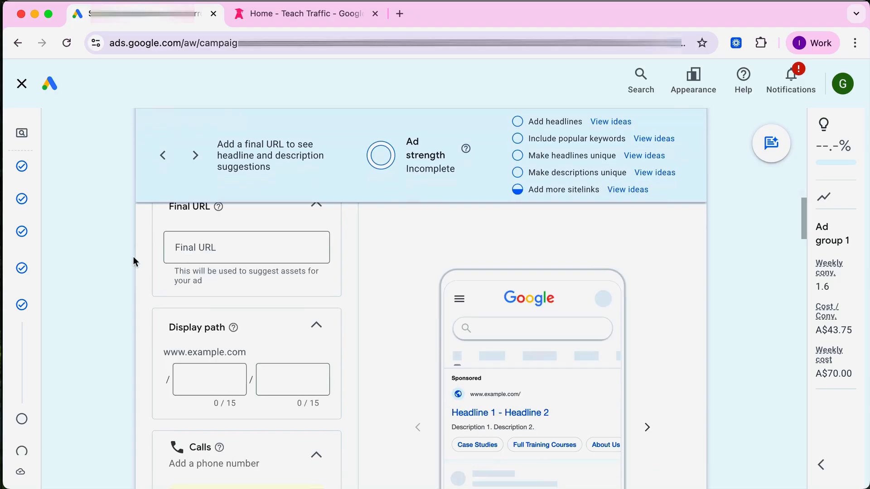
scroll(132, 262, up, 2)
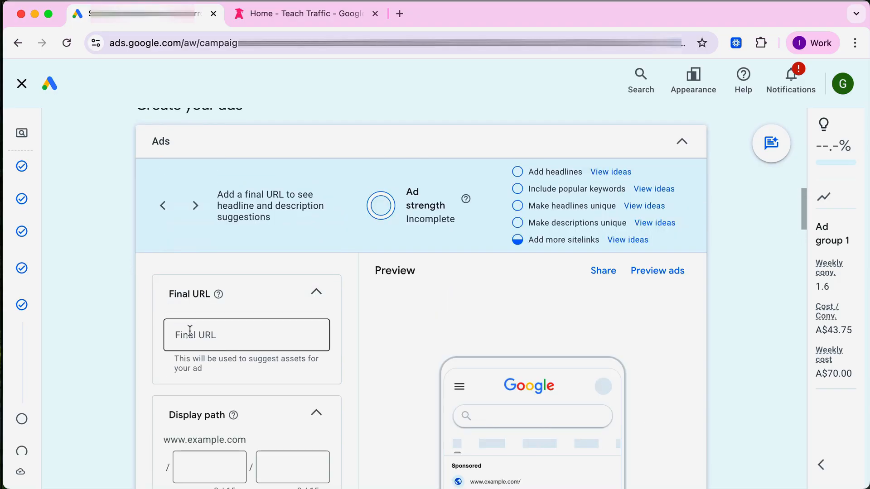
click(299, 13)
click(153, 49)
key(super+c)
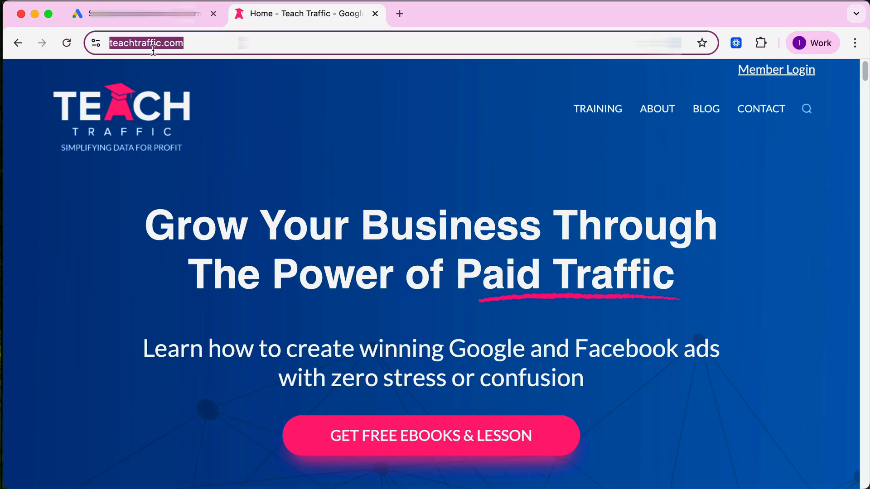
click(141, 13)
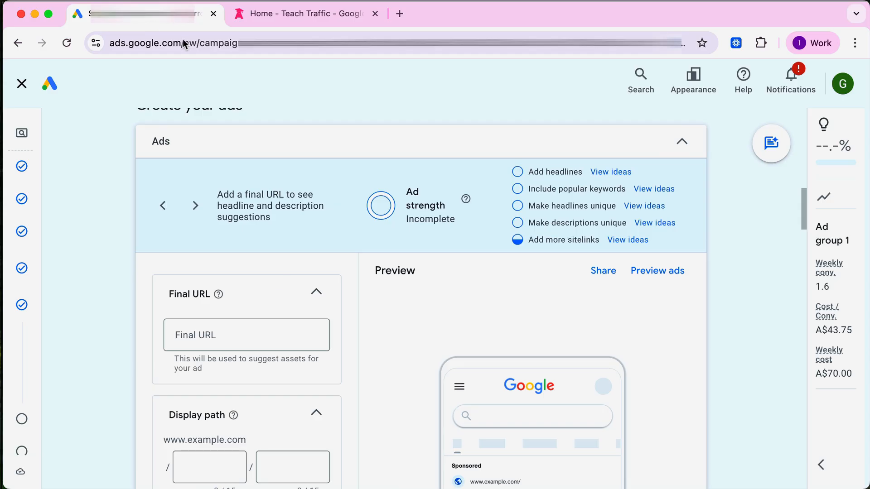
click(239, 344)
key(super+v)
click(381, 382)
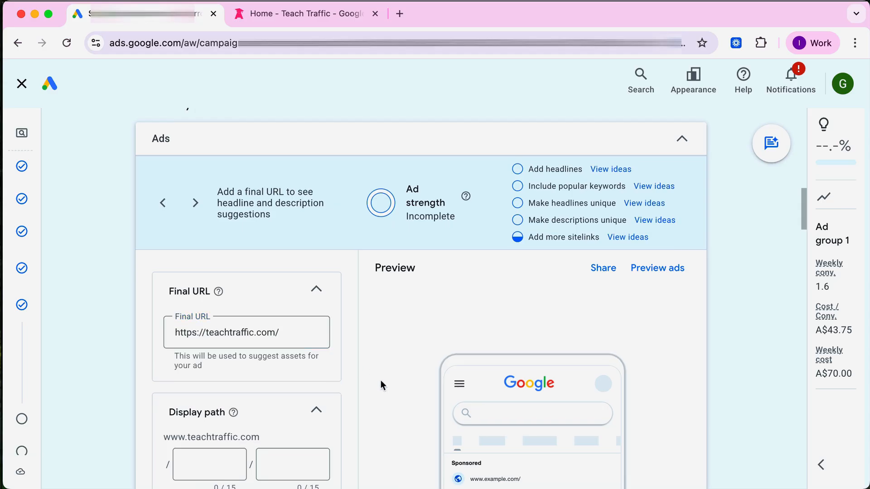
Set the ad's display path to googleads in the first part and course in the second
scroll(381, 384, down, 3)
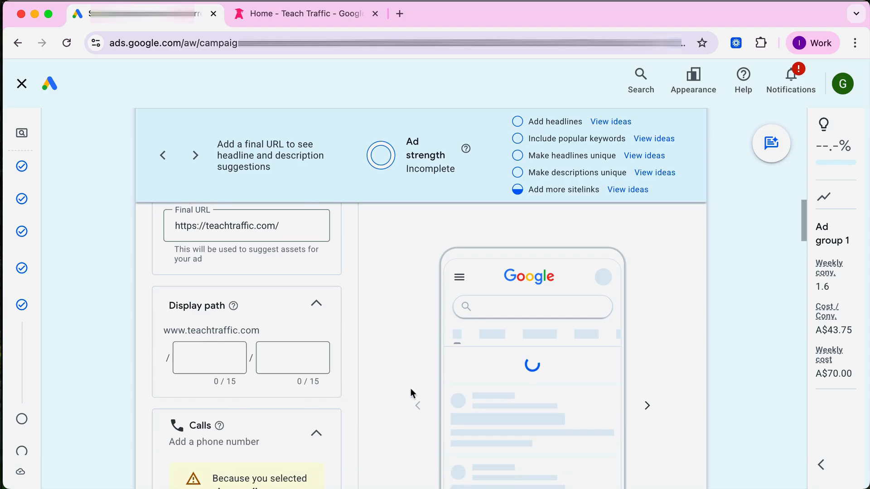
scroll(410, 388, down, 2)
click(217, 274)
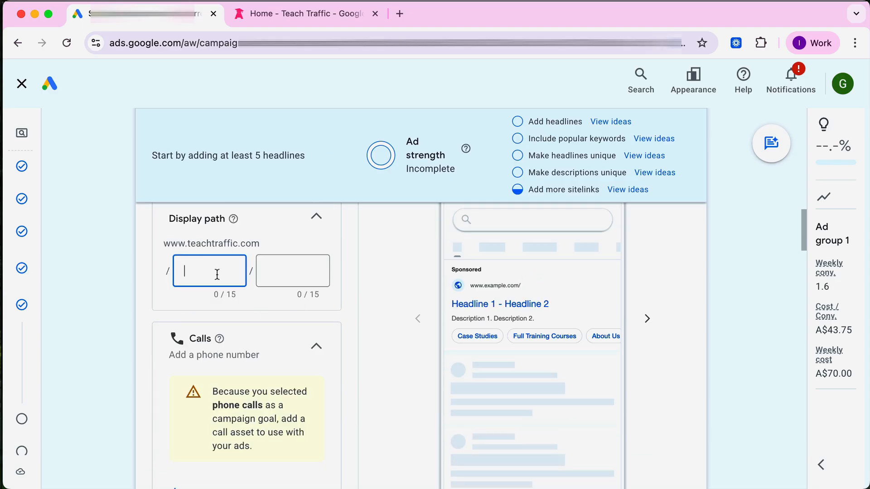
text(googleads)
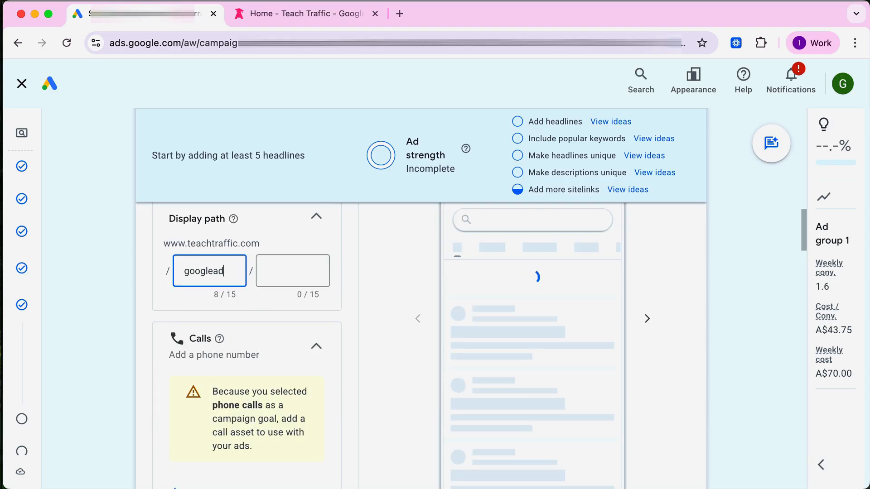
key(Tab)
text(course)
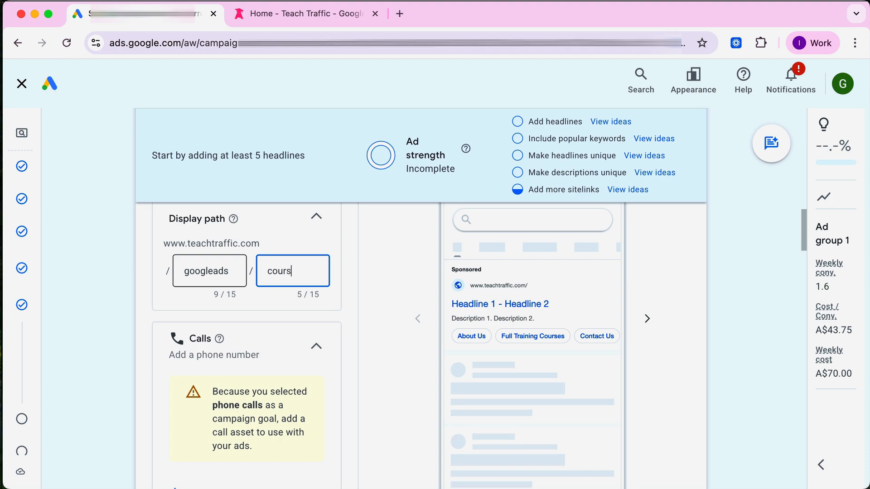
click(398, 290)
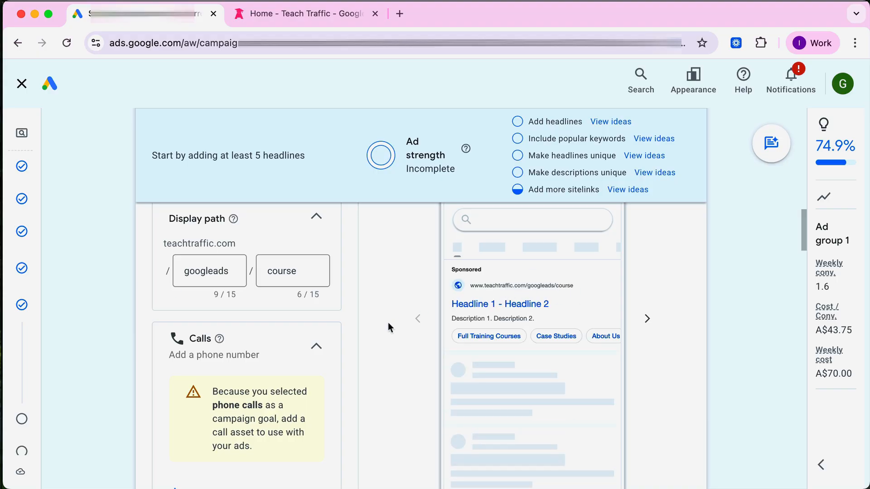
Fill in four headlines on Google & Facebook ads training, "Step by step videos online", asking experts questions, and "Learn expert ad strategies"
scroll(394, 344, down, 3)
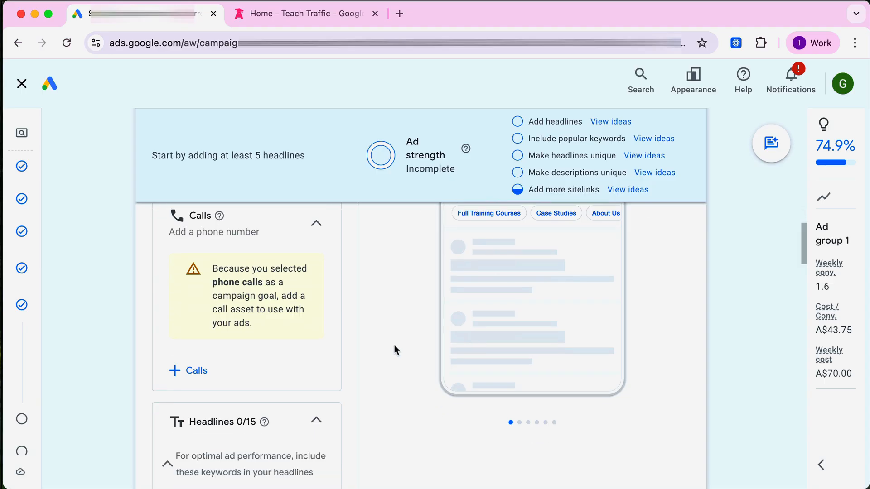
scroll(395, 349, down, 2)
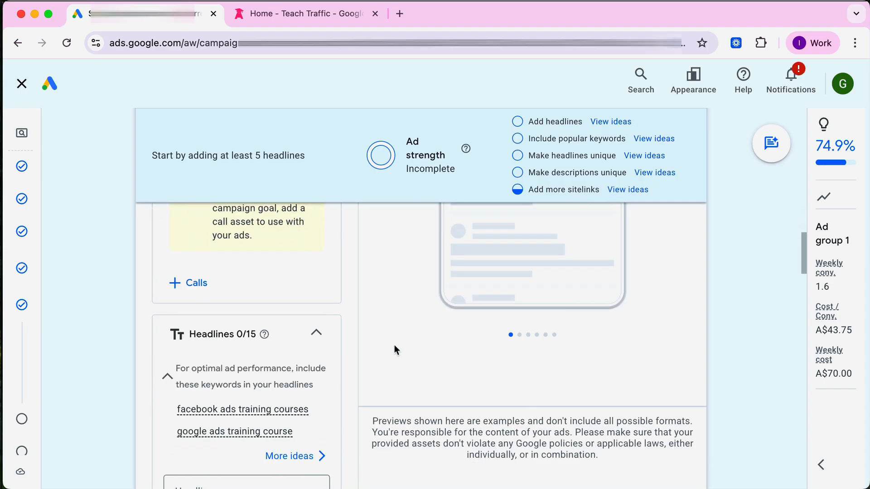
scroll(394, 349, down, 2)
scroll(394, 345, down, 1)
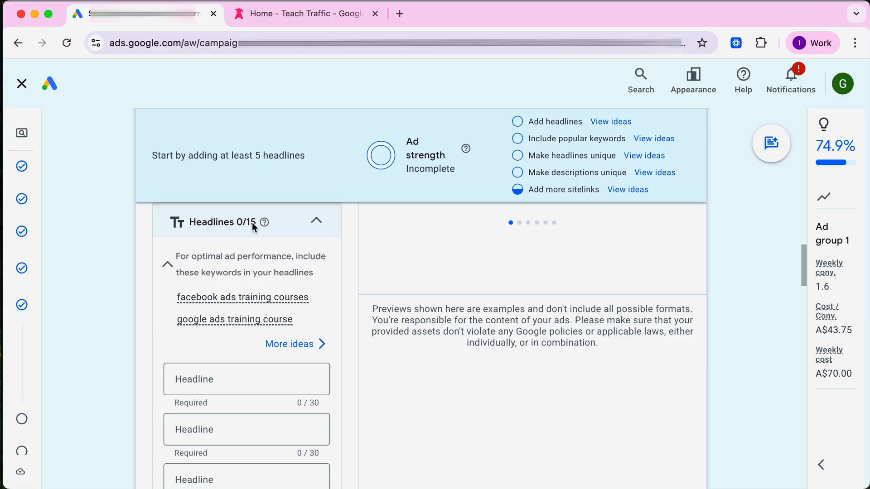
scroll(391, 394, down, 1)
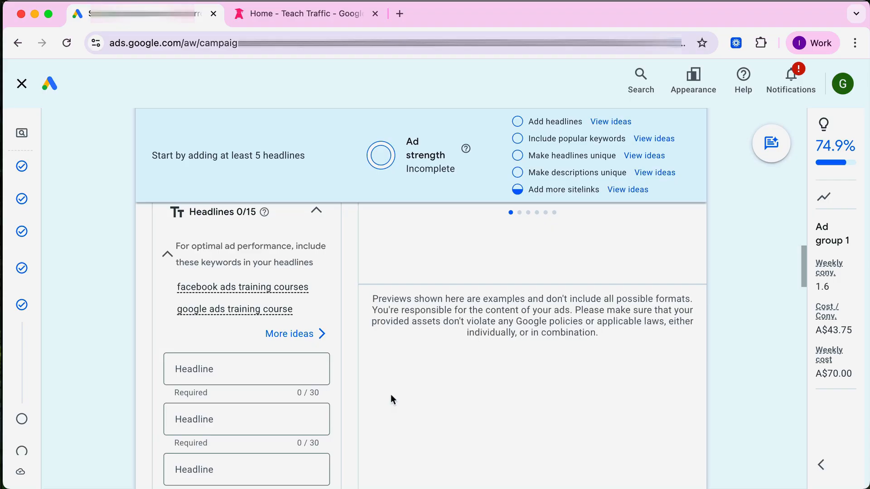
scroll(390, 395, down, 1)
scroll(325, 359, down, 1)
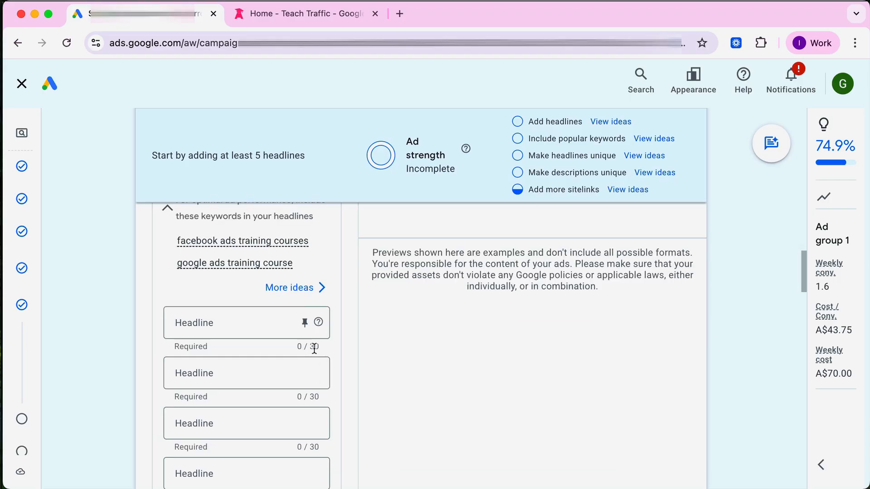
scroll(372, 379, down, 1)
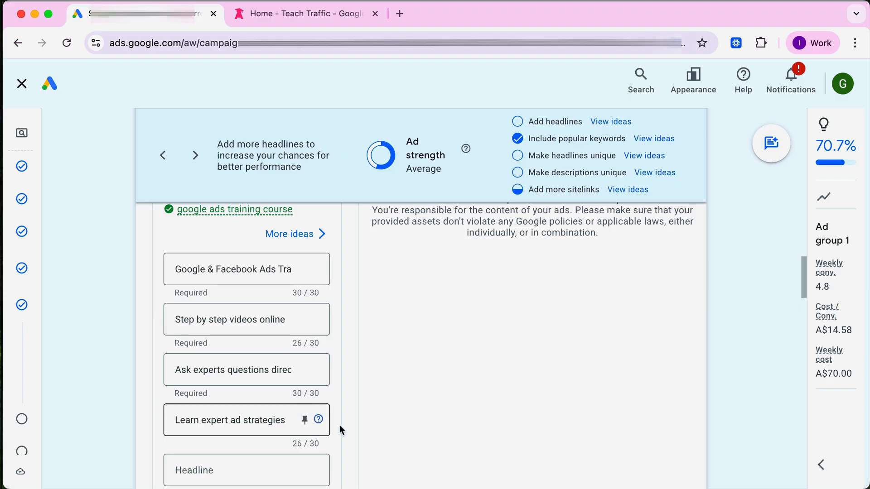
Add descriptions "Teach Traffic, a one stop shop for learning expert & profitable paid traffic strategies" and "Online video tutorials. Get your questions answered daily plus live webinars"
scroll(399, 390, up, 2)
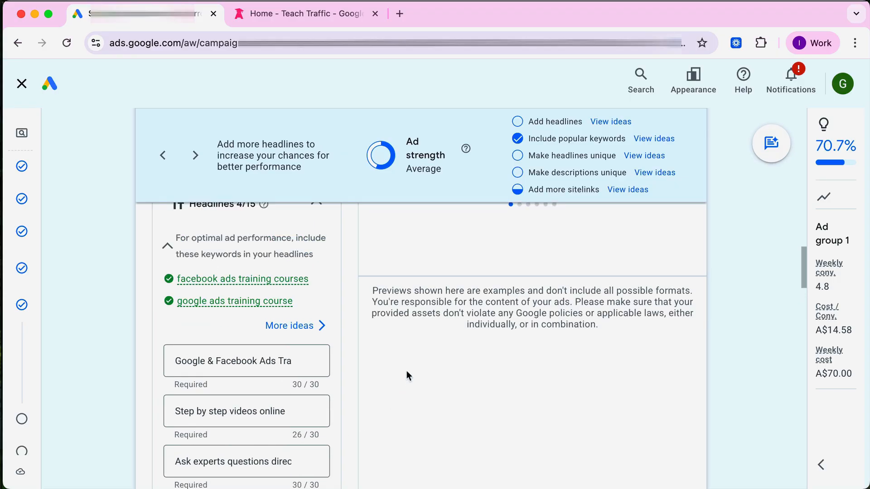
scroll(400, 393, down, 5)
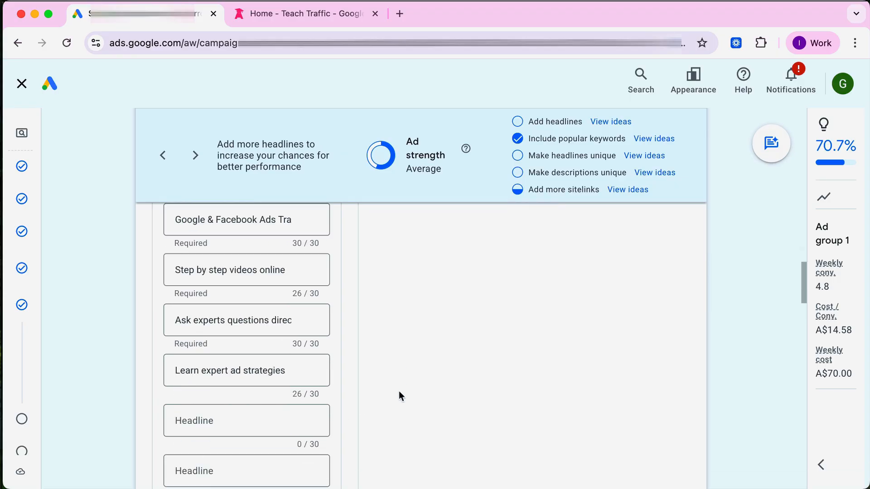
scroll(399, 391, down, 5)
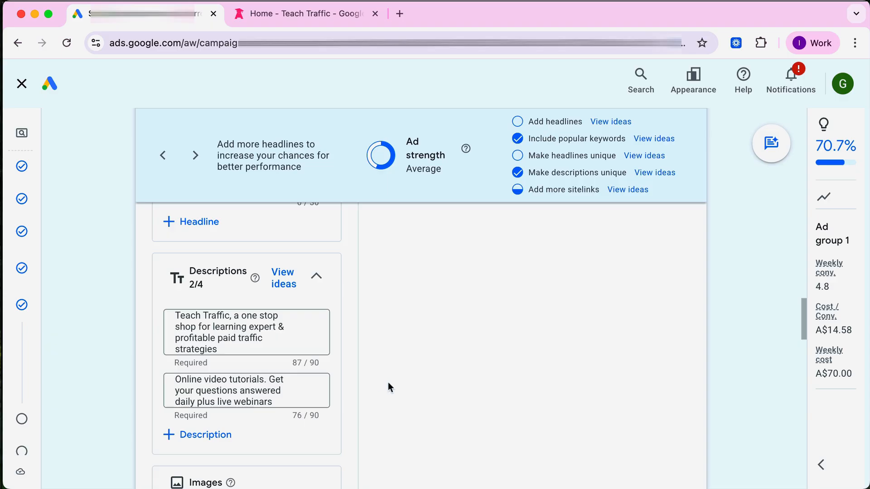
Set the ad's business name to Teach Traffic, and review the business logo and sitelinks sections
scroll(388, 382, down, 5)
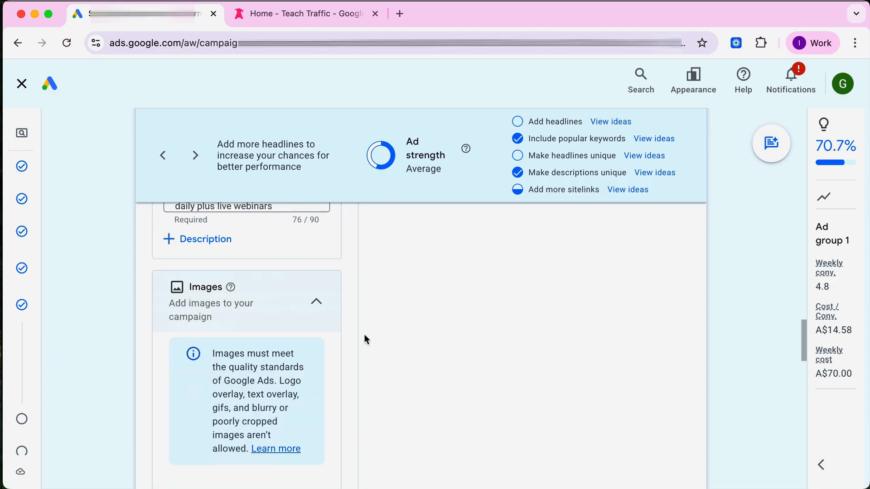
scroll(378, 345, down, 4)
scroll(378, 345, down, 3)
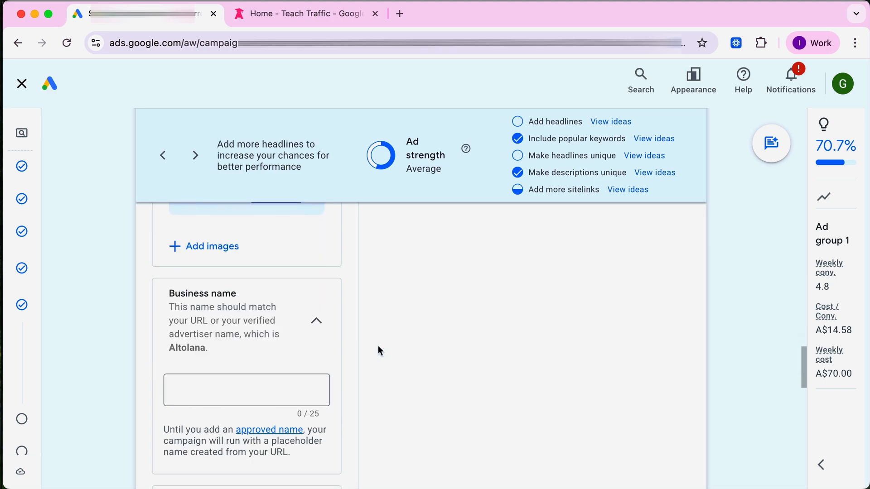
click(263, 386)
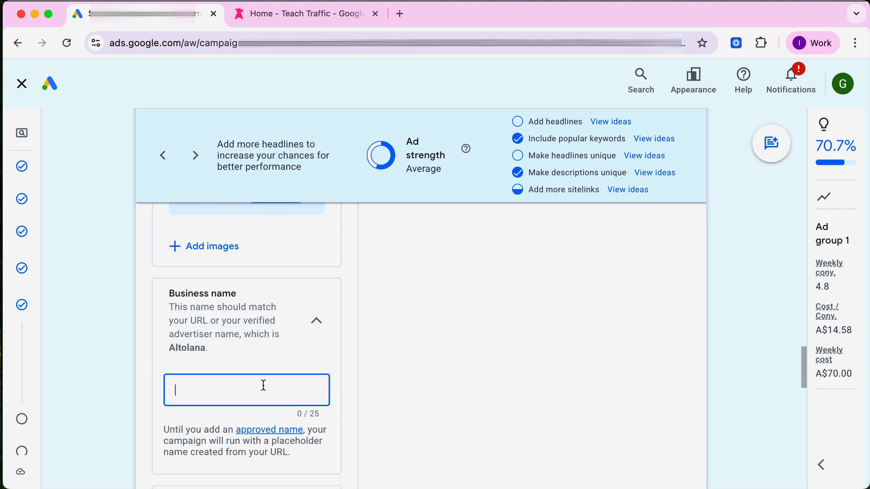
text(Teach Traffic)
click(398, 378)
scroll(398, 378, down, 6)
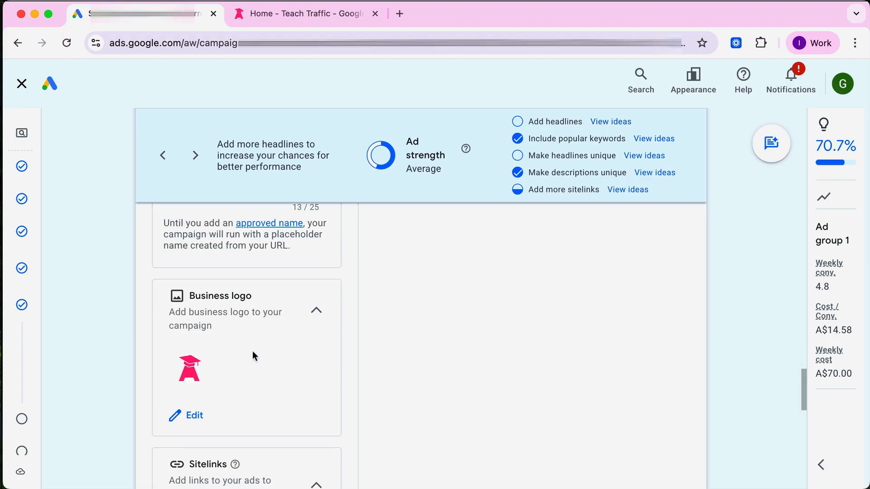
scroll(309, 383, down, 3)
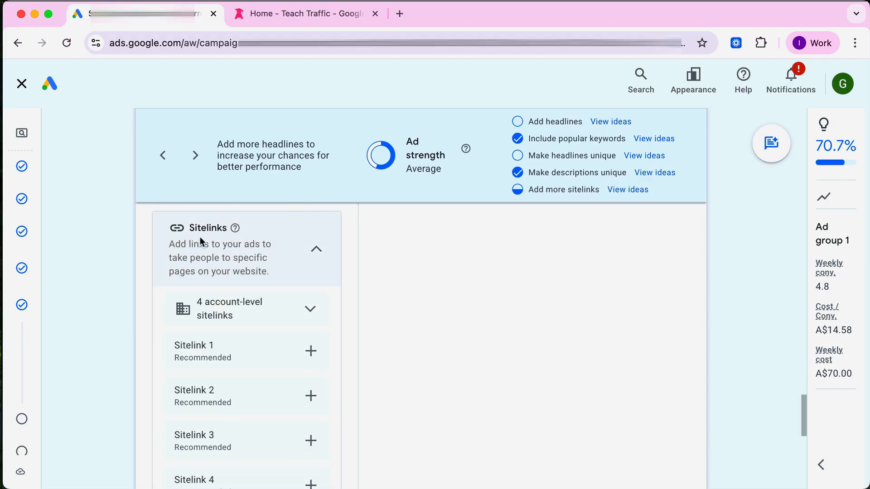
Finish the ad without adding sitelinks, callouts or more asset types, and continue to the budget stage
scroll(423, 365, down, 1)
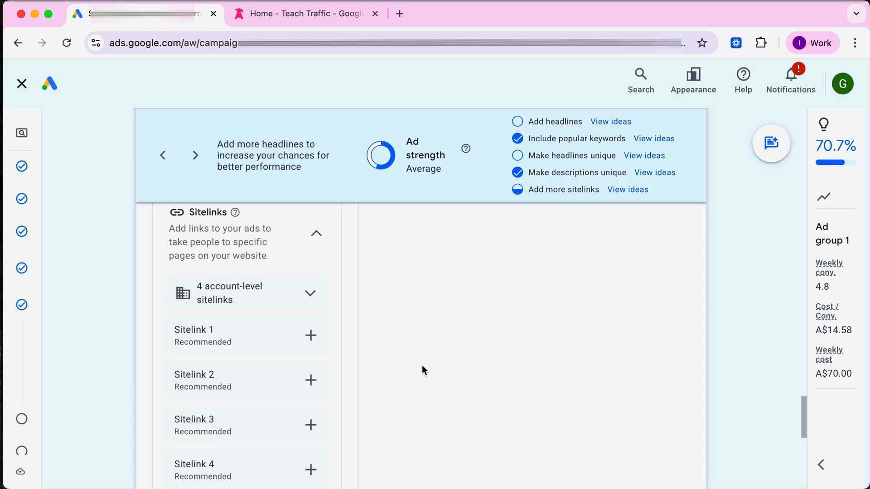
scroll(422, 366, down, 10)
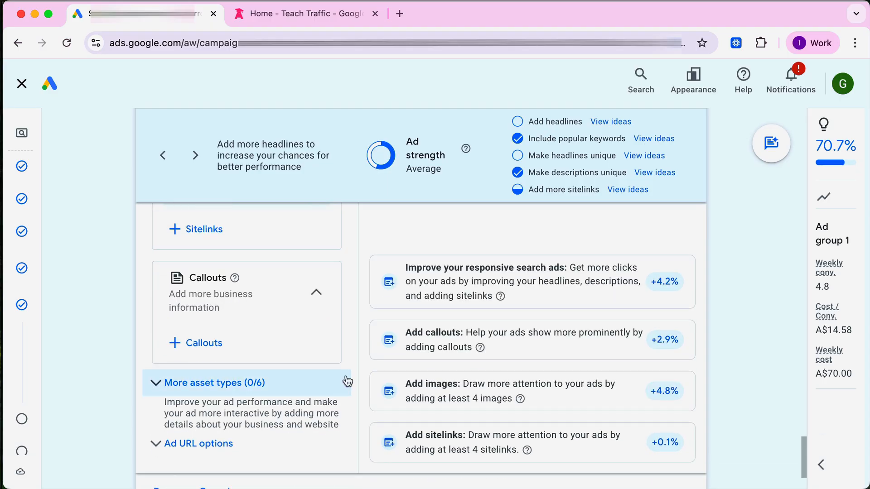
scroll(350, 378, down, 3)
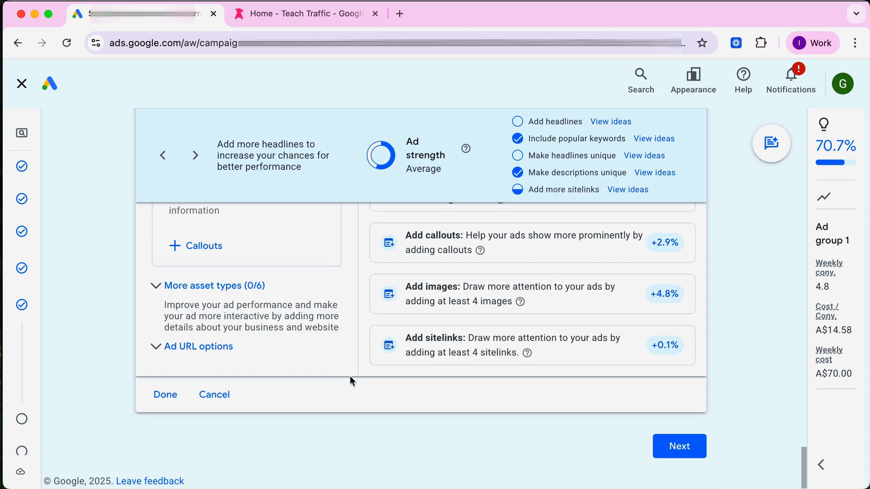
click(166, 393)
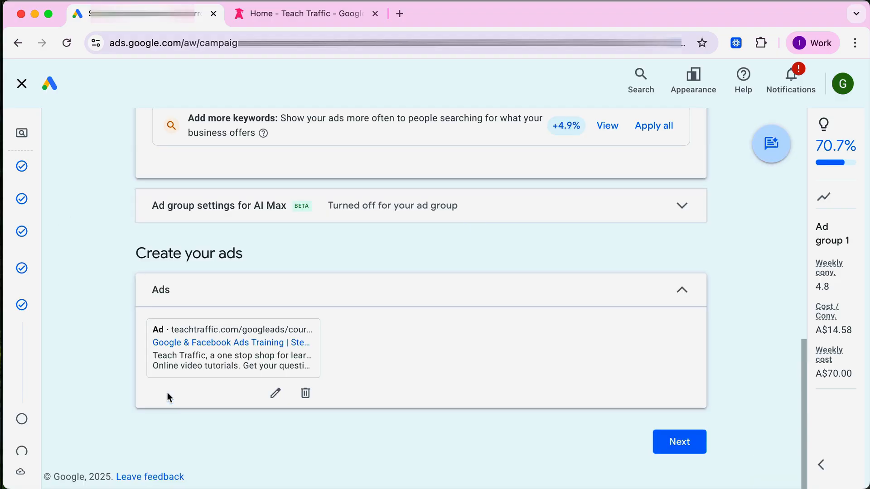
click(679, 442)
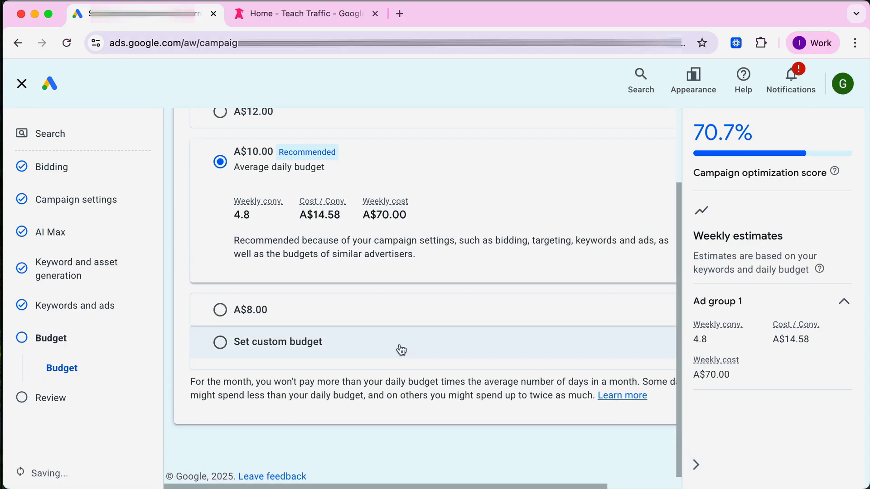
Keep the recommended average daily budget of A$10.00 and continue to the campaign review
scroll(399, 350, up, 2)
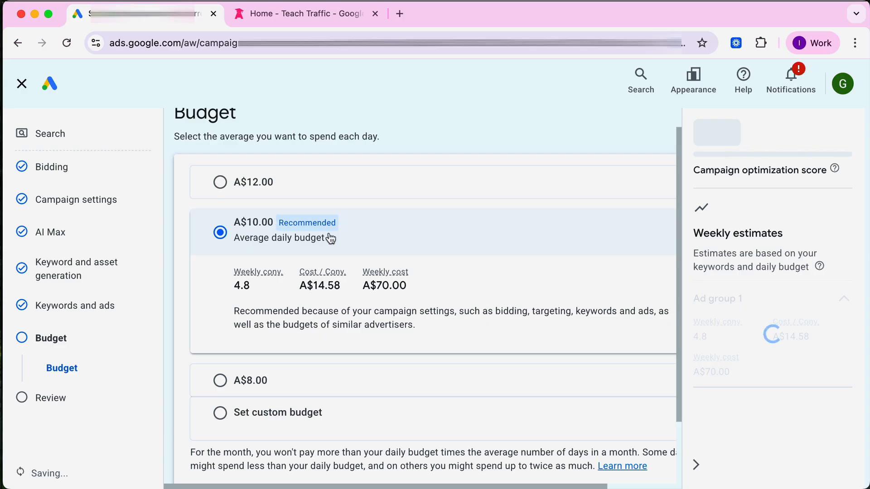
click(697, 466)
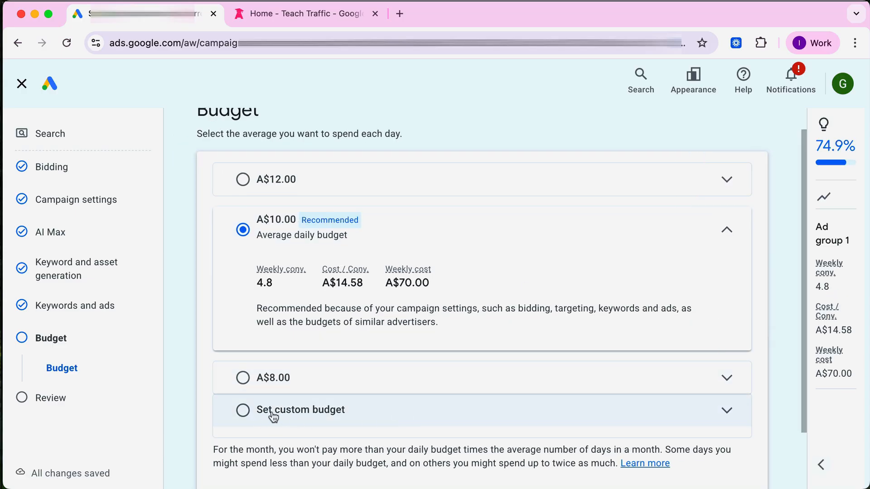
scroll(472, 380, down, 2)
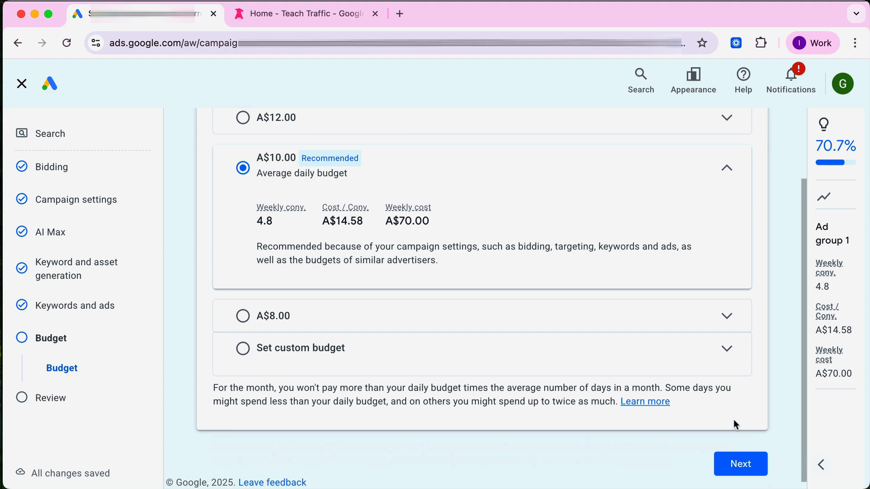
click(759, 463)
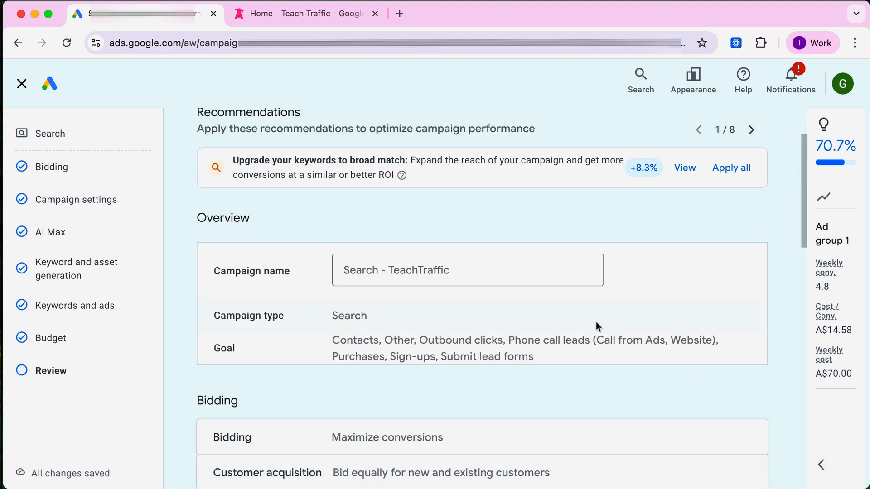
Review the campaign summary from the recommendations through to the budget, and publish the campaign without applying any recommendation
scroll(457, 241, up, 2)
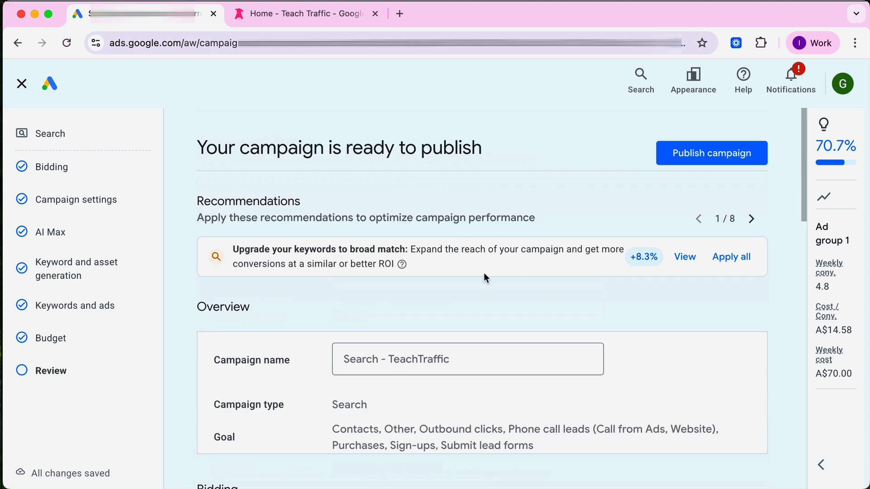
scroll(575, 267, down, 10)
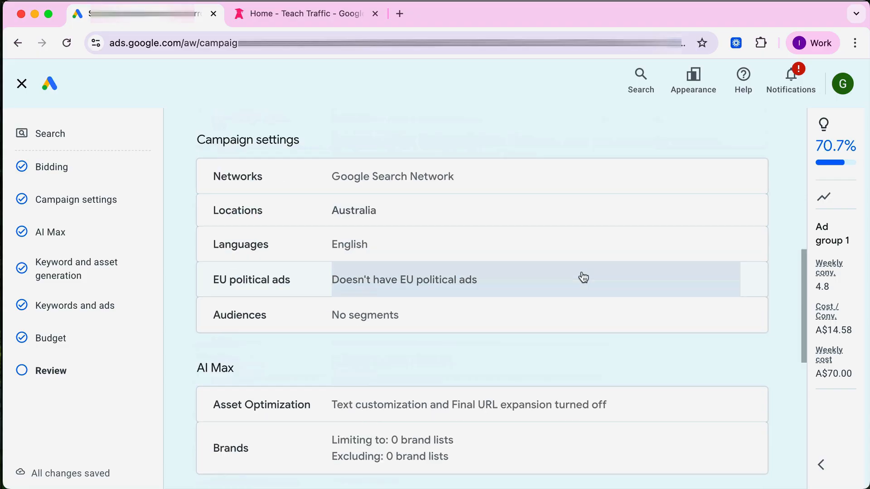
scroll(583, 277, down, 9)
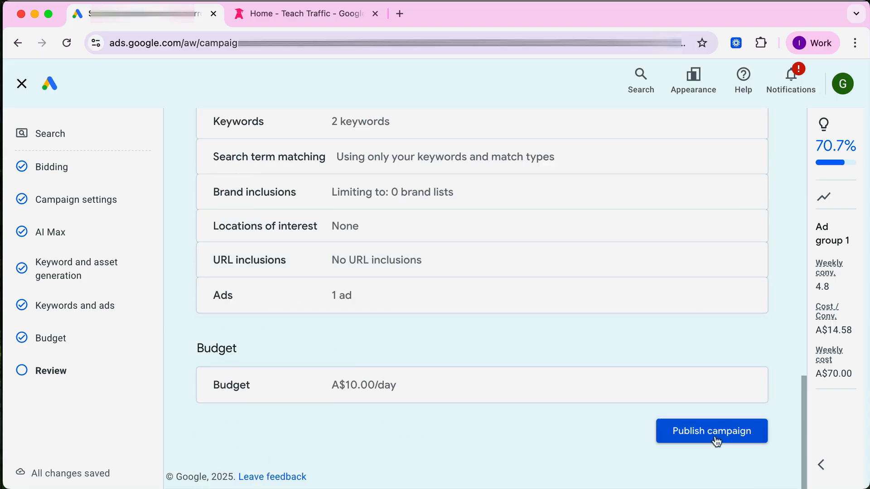
click(716, 435)
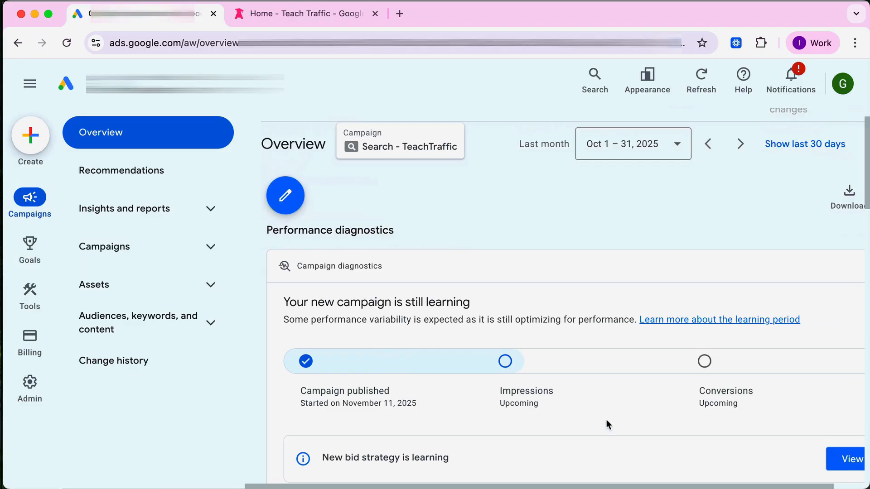
Open the campaigns list and check the budget and status of the Search - TeachTraffic campaign
click(128, 251)
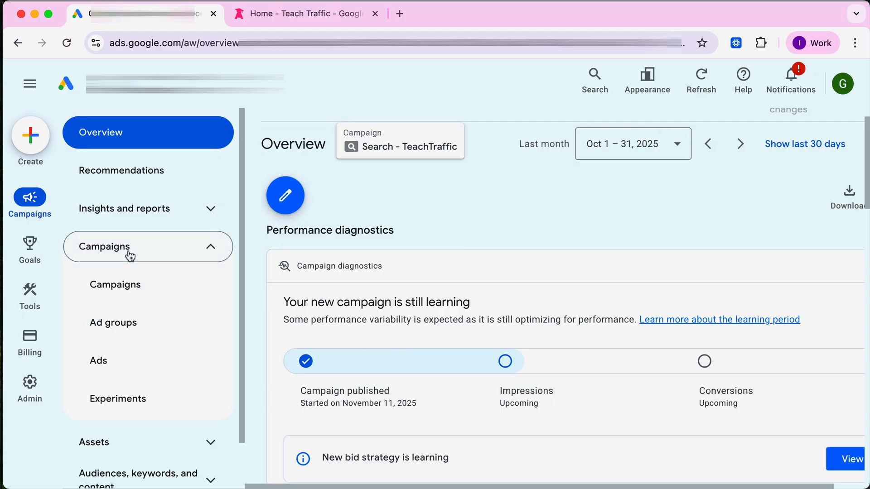
click(126, 292)
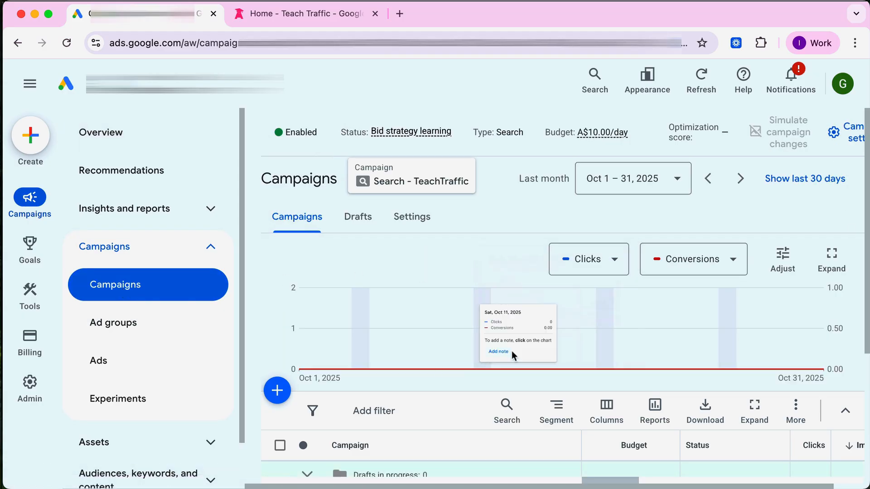
scroll(426, 376, down, 2)
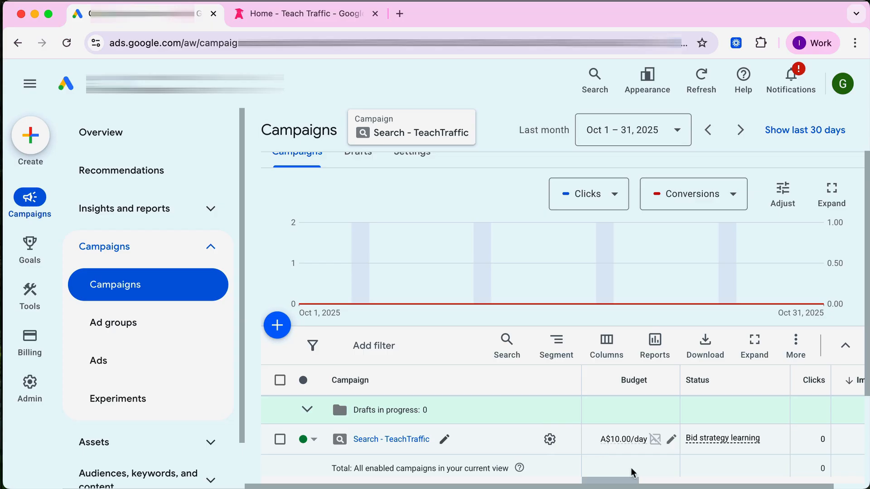
mouse_move(632, 481)
mouse_down()
mouse_move(675, 481)
mouse_move(629, 482)
mouse_up()
mouse_move(722, 441)
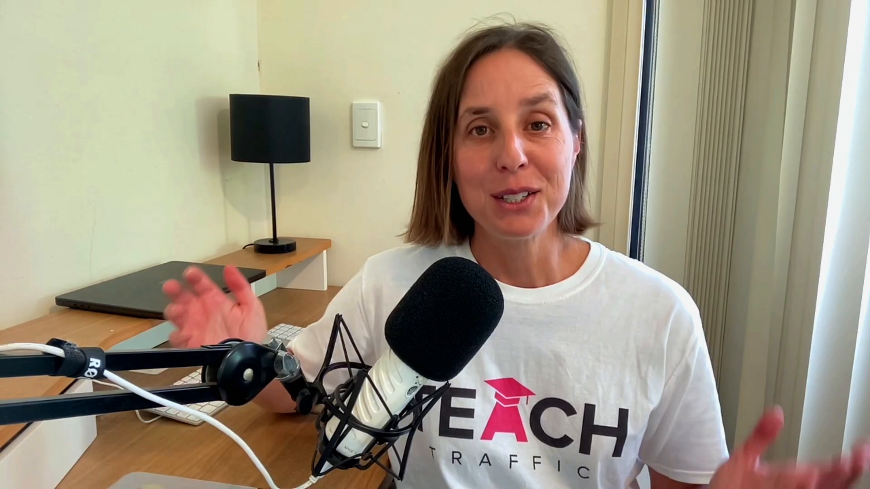